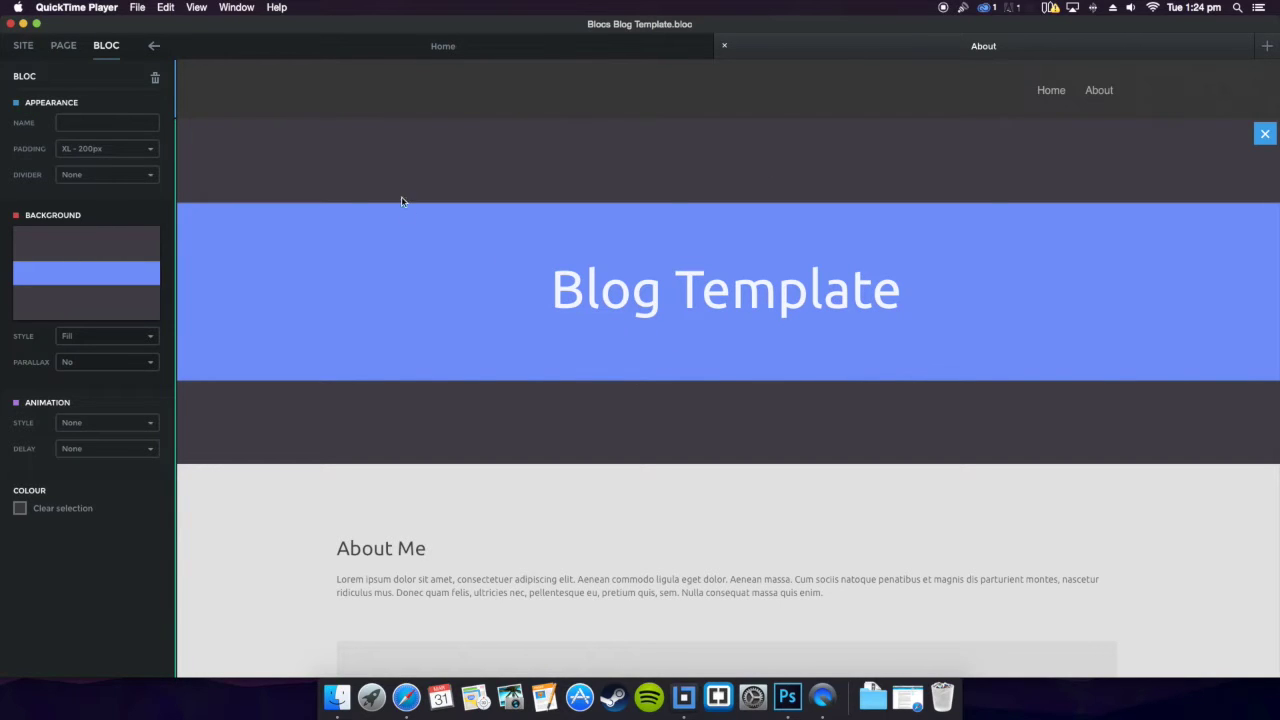
- Bring Blocs forward and view the Home page, then return to the About page
left_click(361, 177)
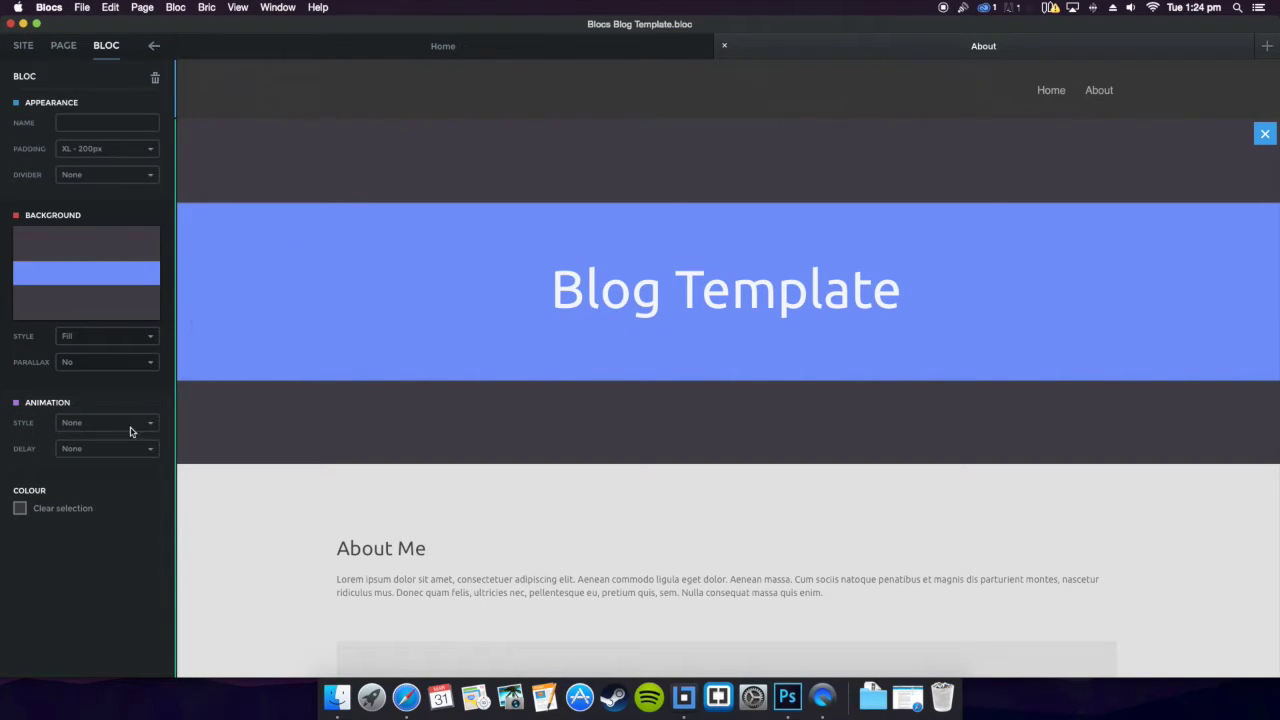
mouse_move(121, 240)
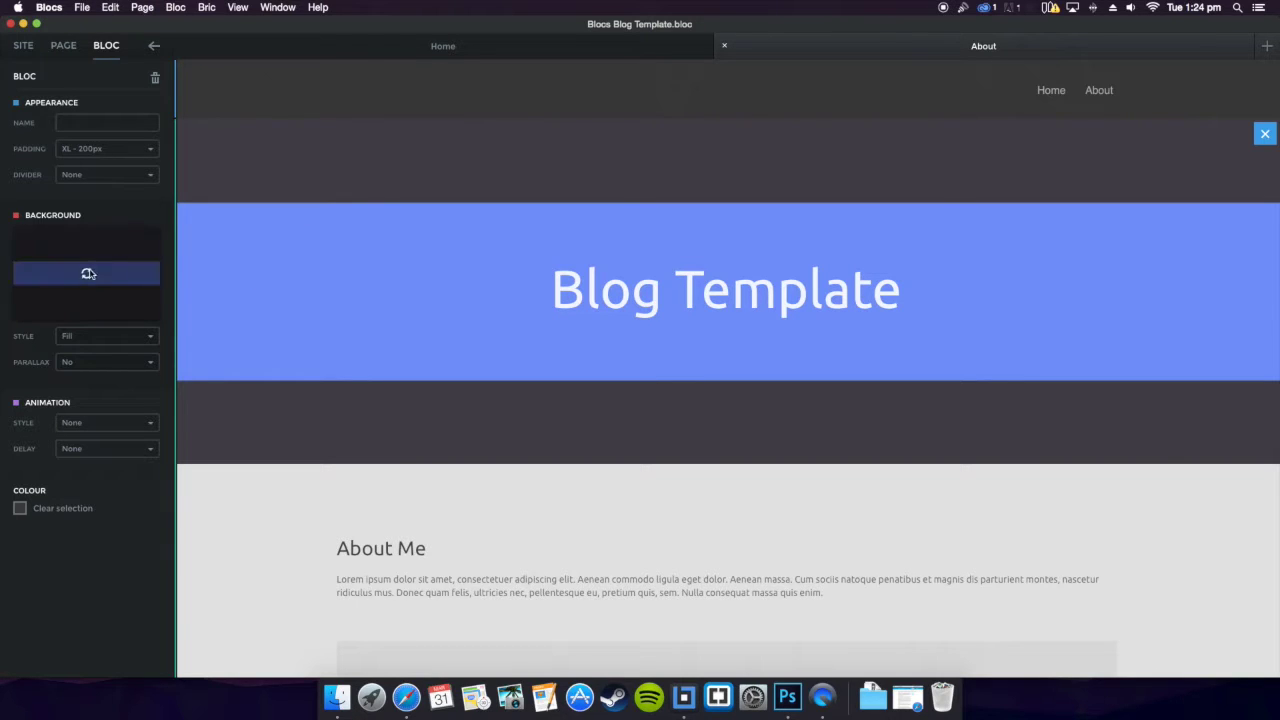
left_click(266, 46)
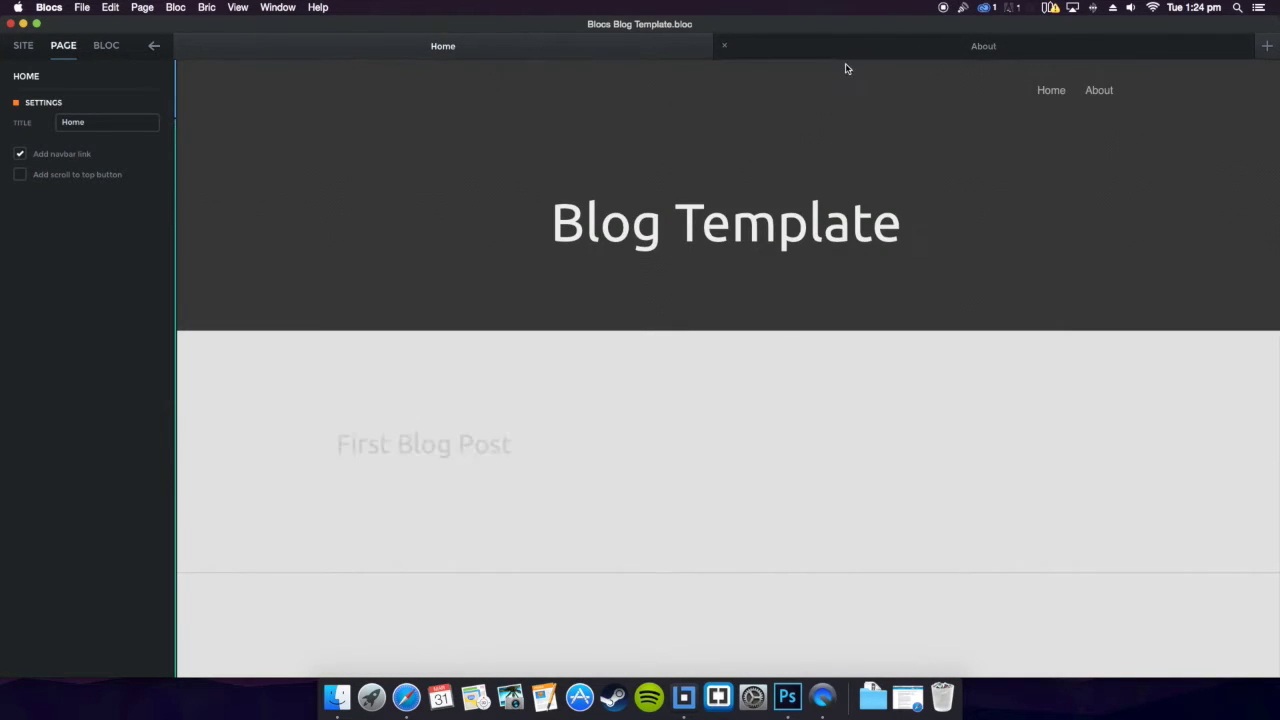
left_click(931, 46)
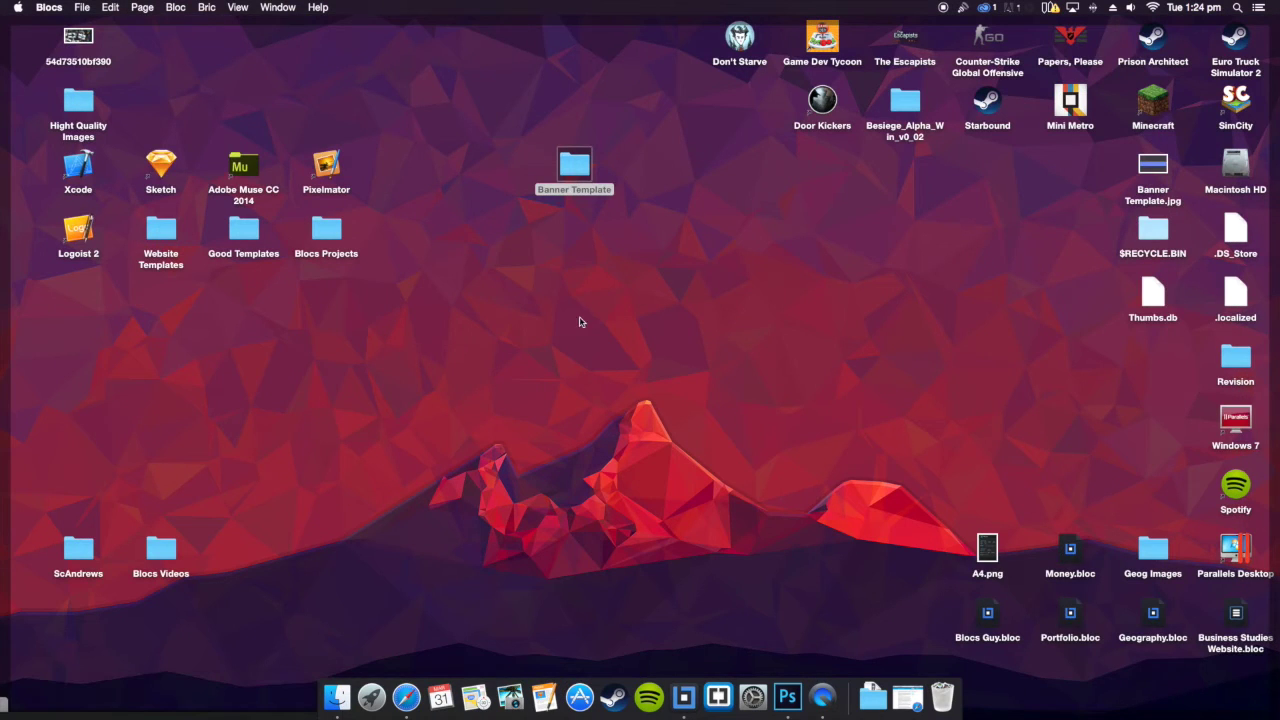
- Check the Banner Template folder's contents on the desktop, then return to Blocs
key("Return")
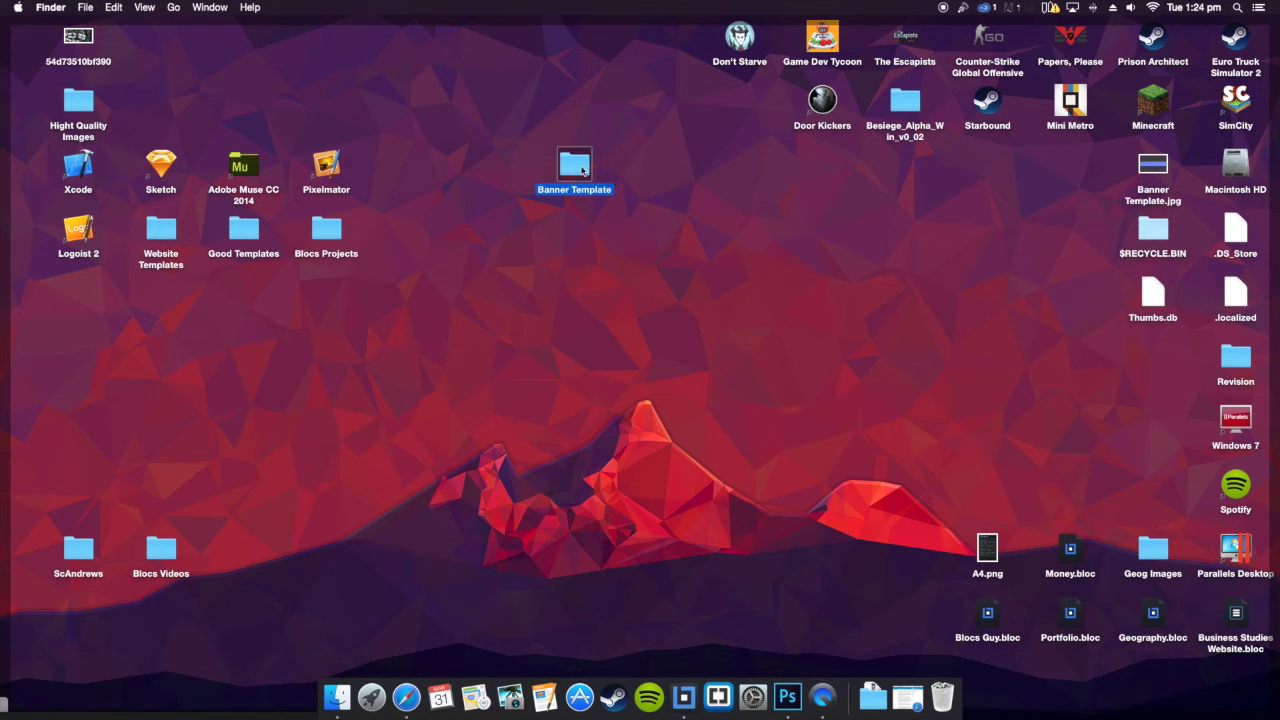
double_click(580, 166)
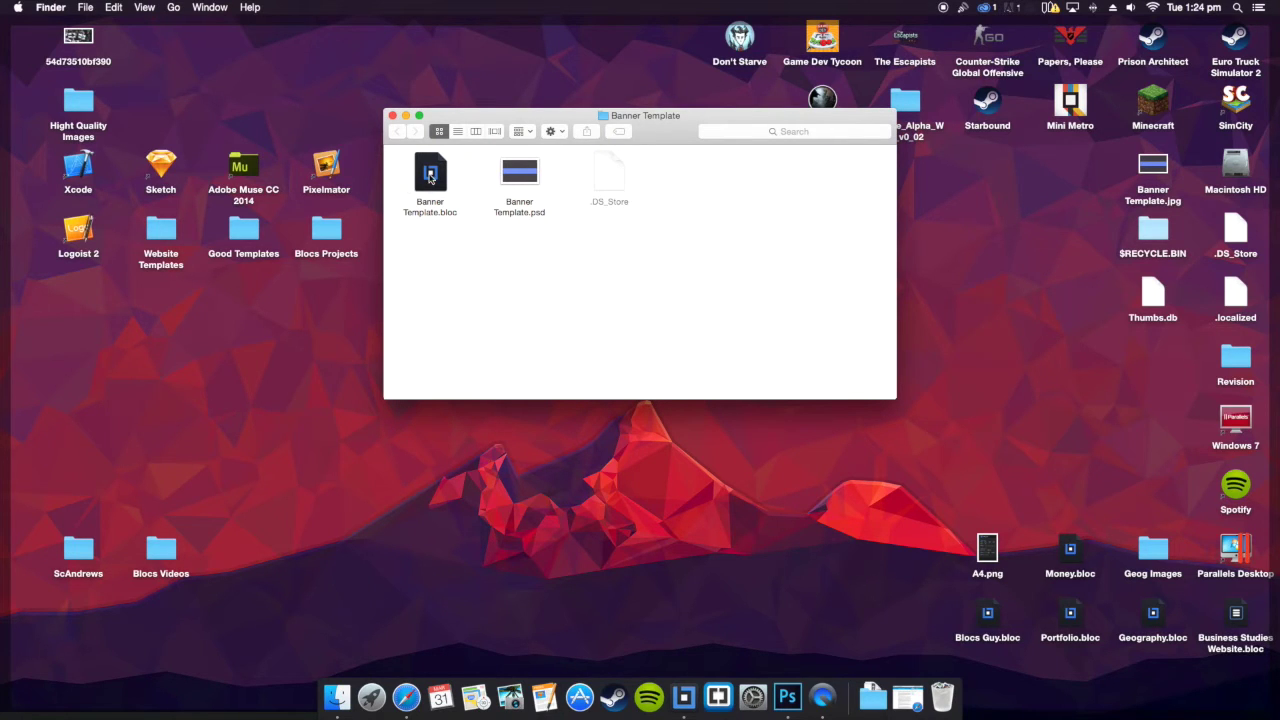
left_click(392, 116)
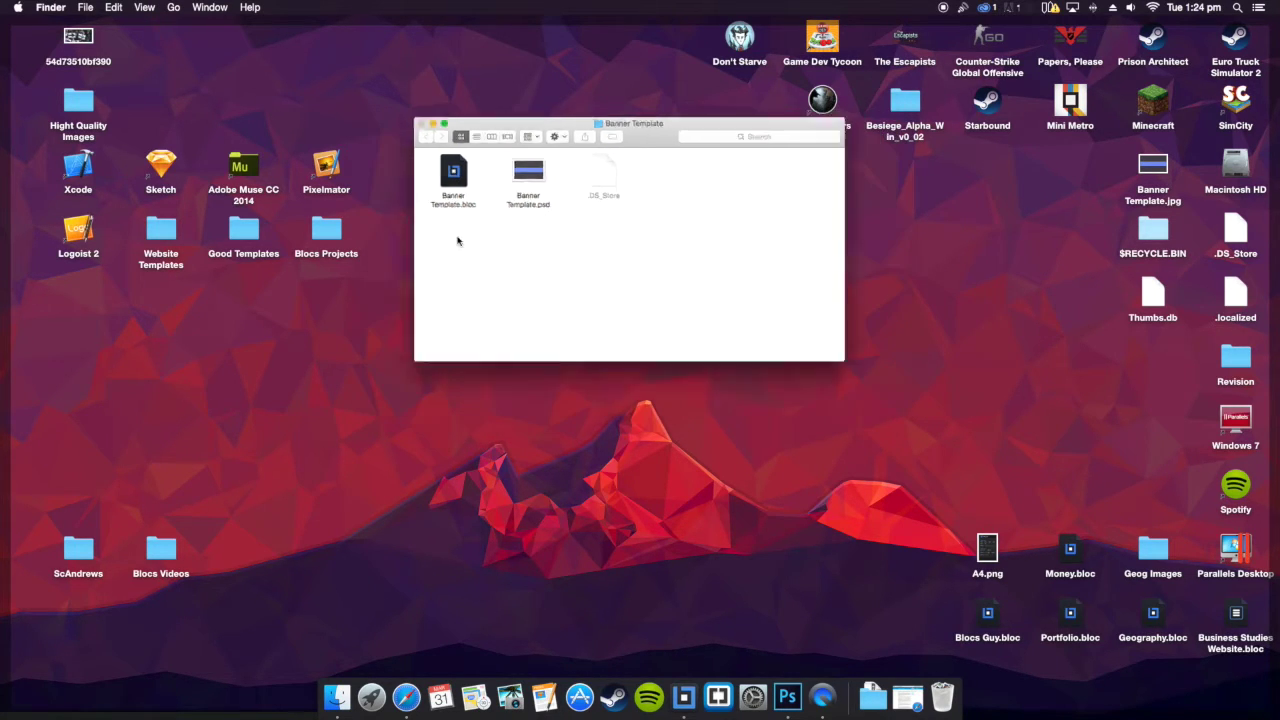
left_click(686, 698)
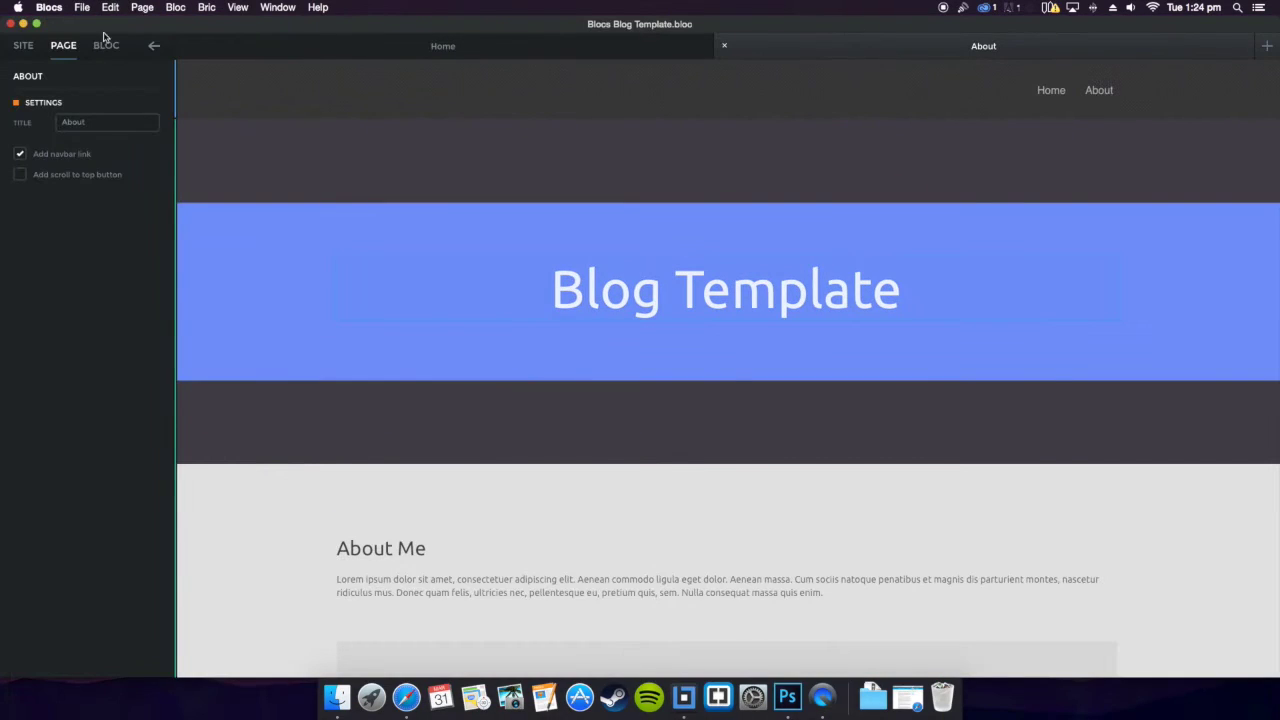
- Open Banner Template.bloc without saving the Blog Template, and show the hero bloc's settings
left_click(84, 8)
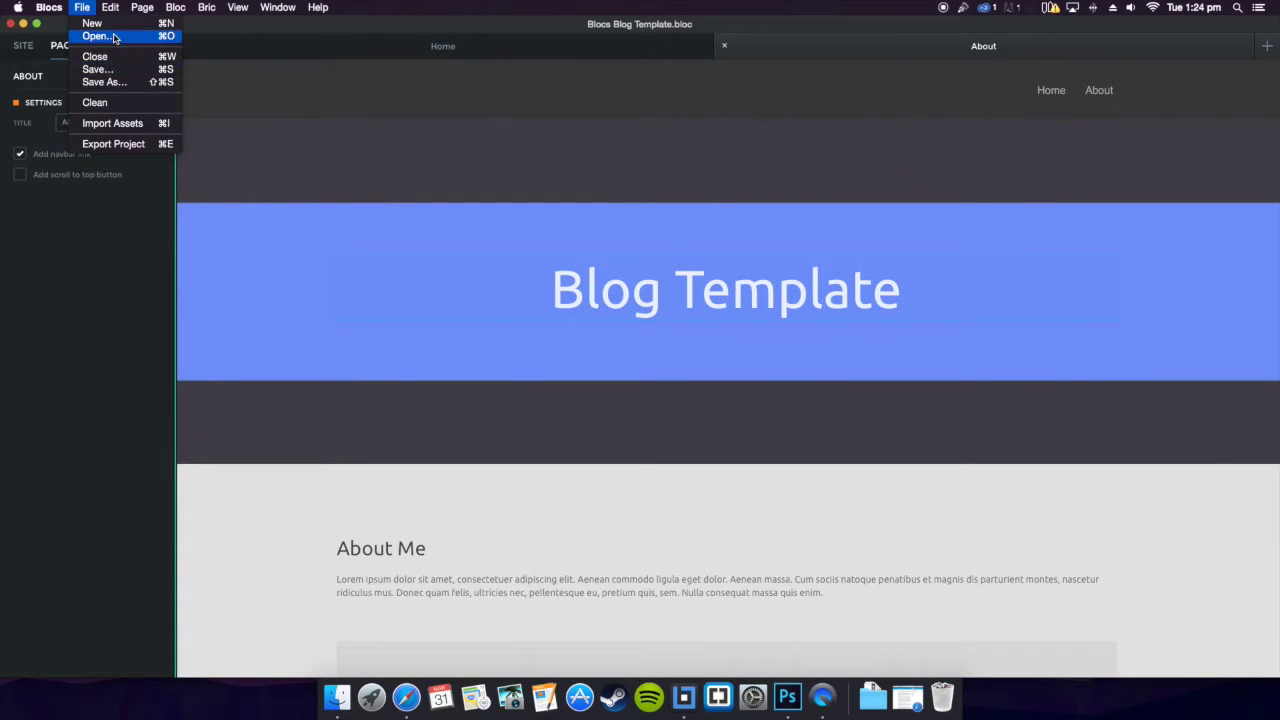
left_click(95, 37)
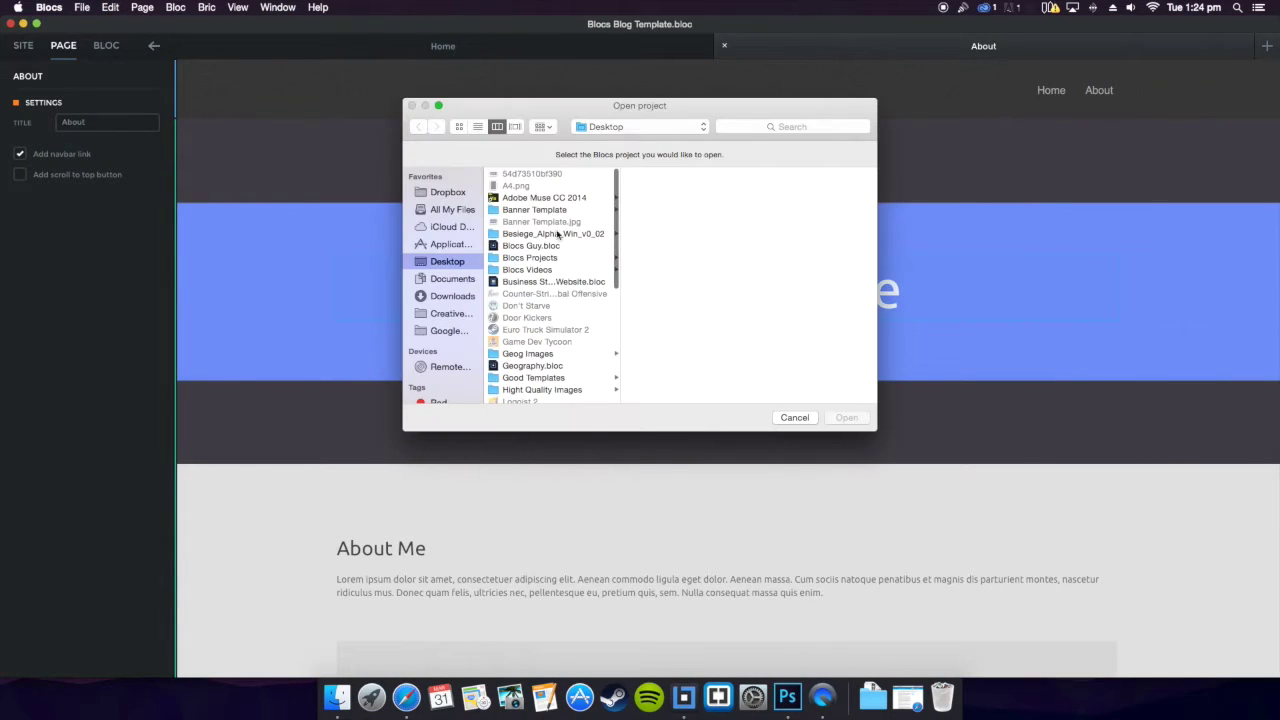
left_click(558, 214)
double_click(656, 177)
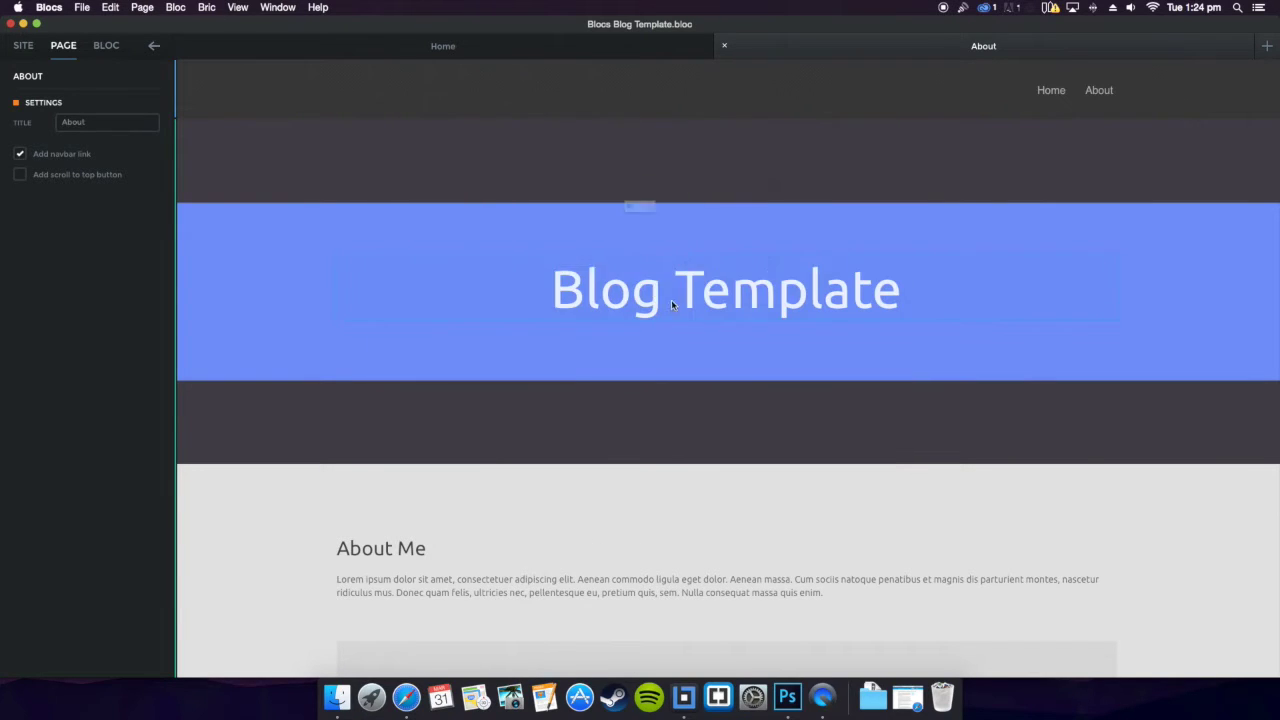
left_click(695, 239)
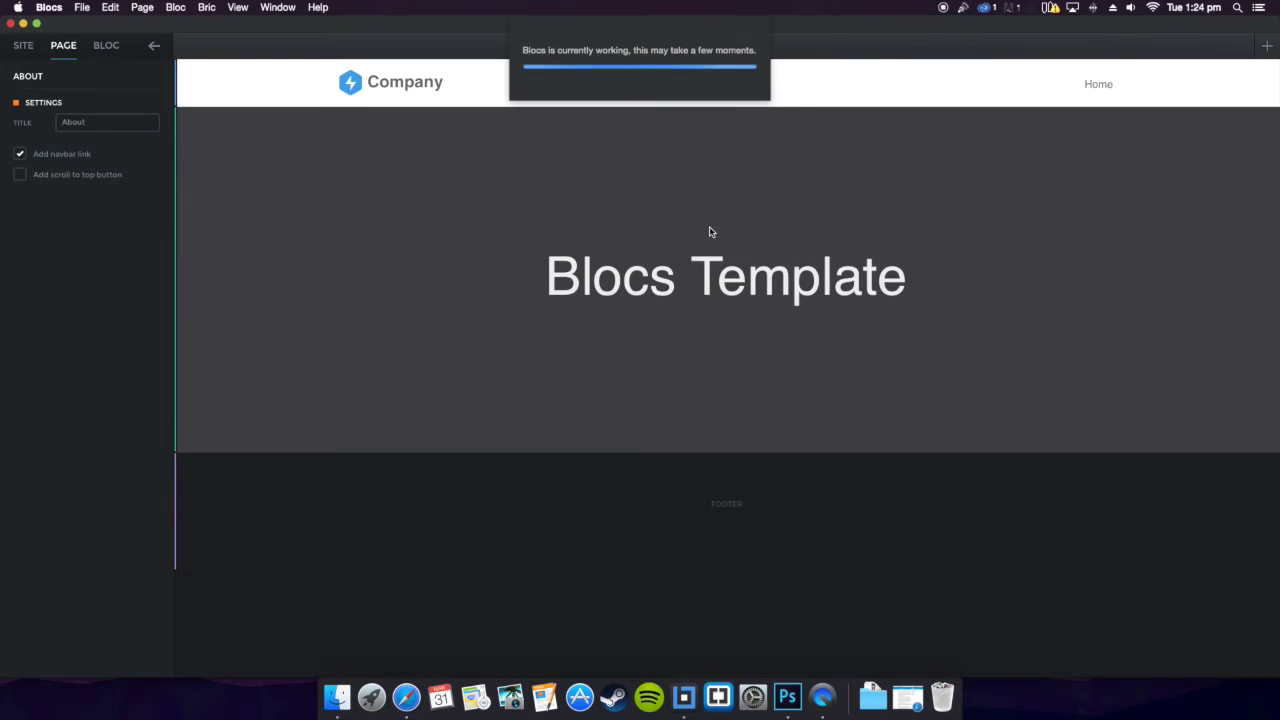
left_click(260, 298)
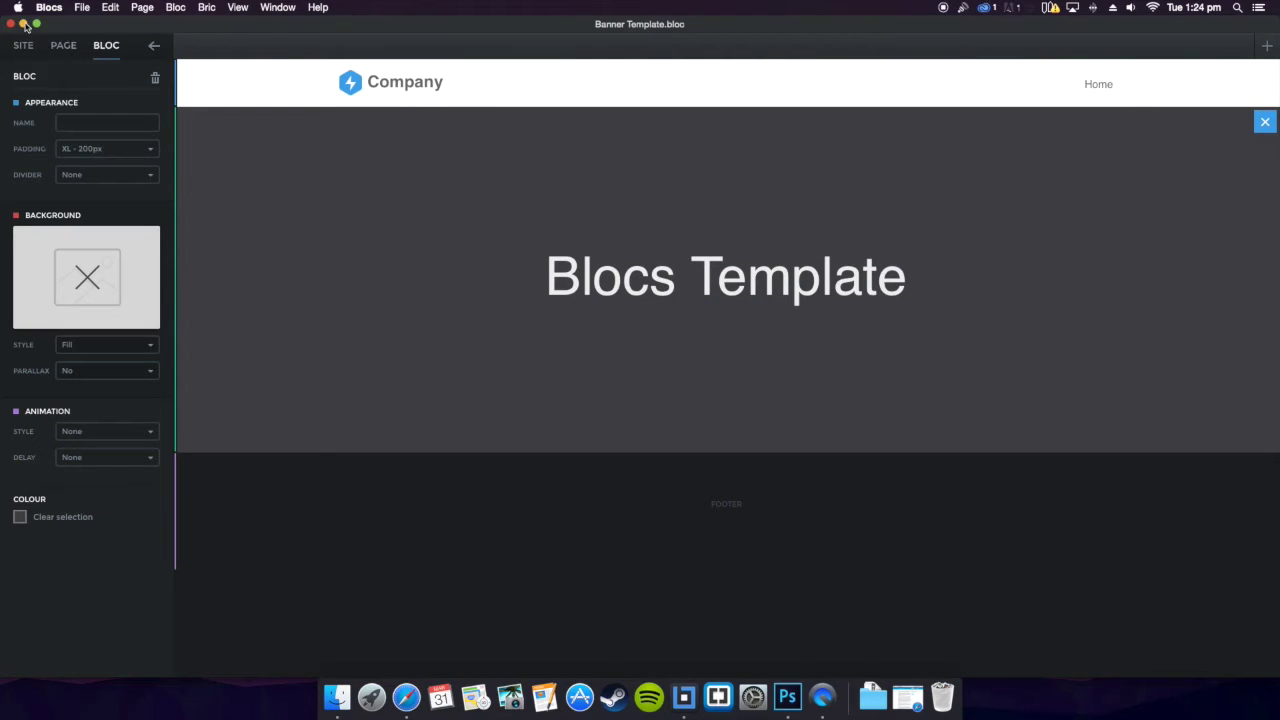
- Review the nav bar and hero bloc settings, leaving padding unchanged, then minimize Blocs
left_click(616, 95)
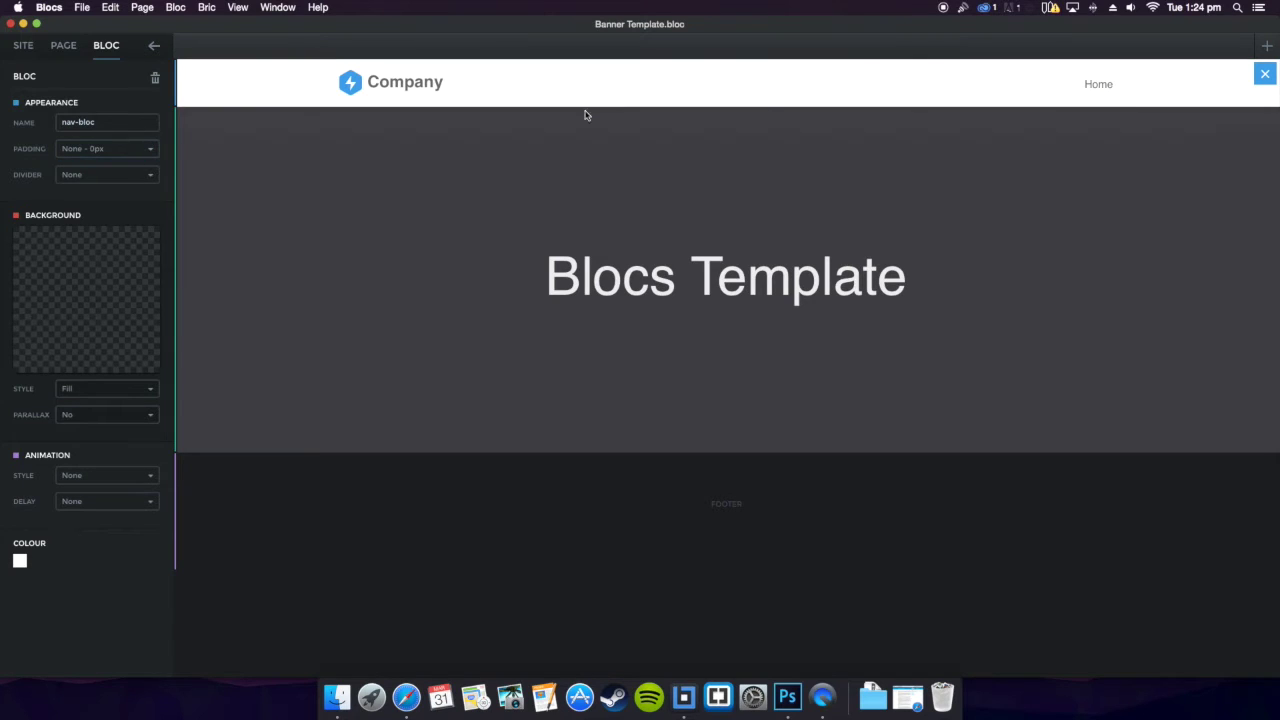
mouse_move(432, 131)
left_click(250, 261)
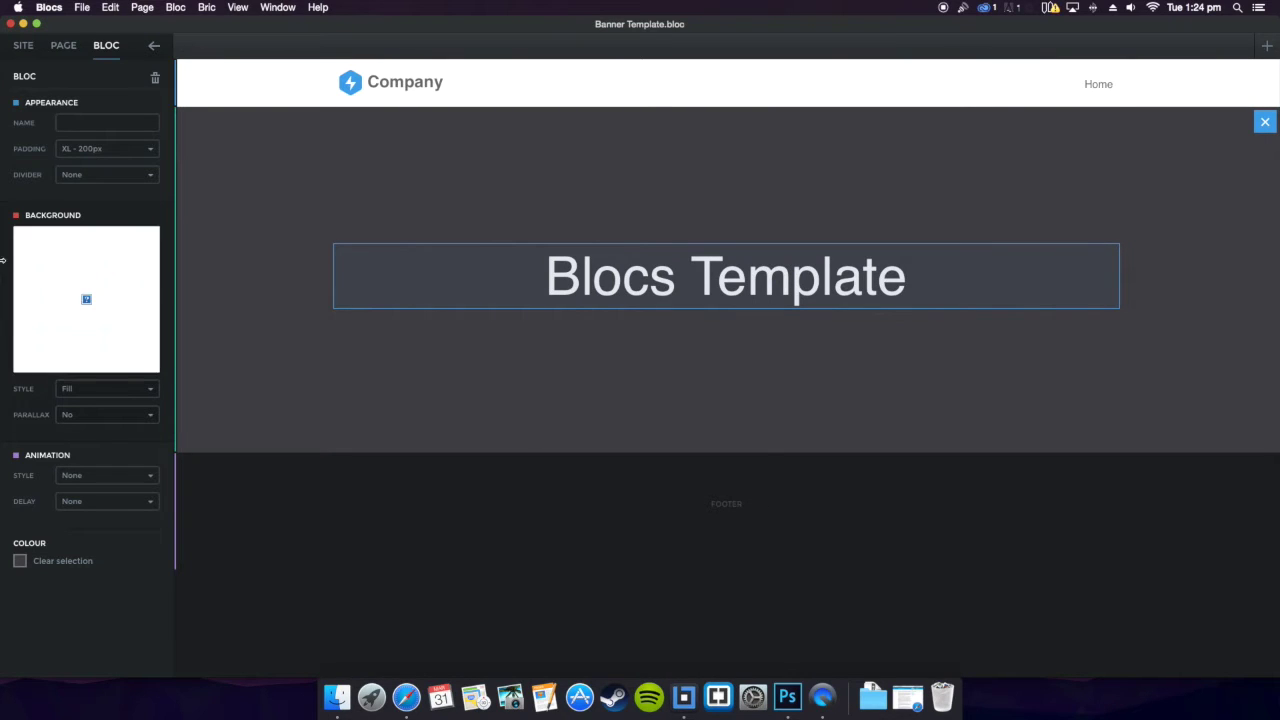
left_click(114, 148)
left_click(251, 180)
left_click(23, 24)
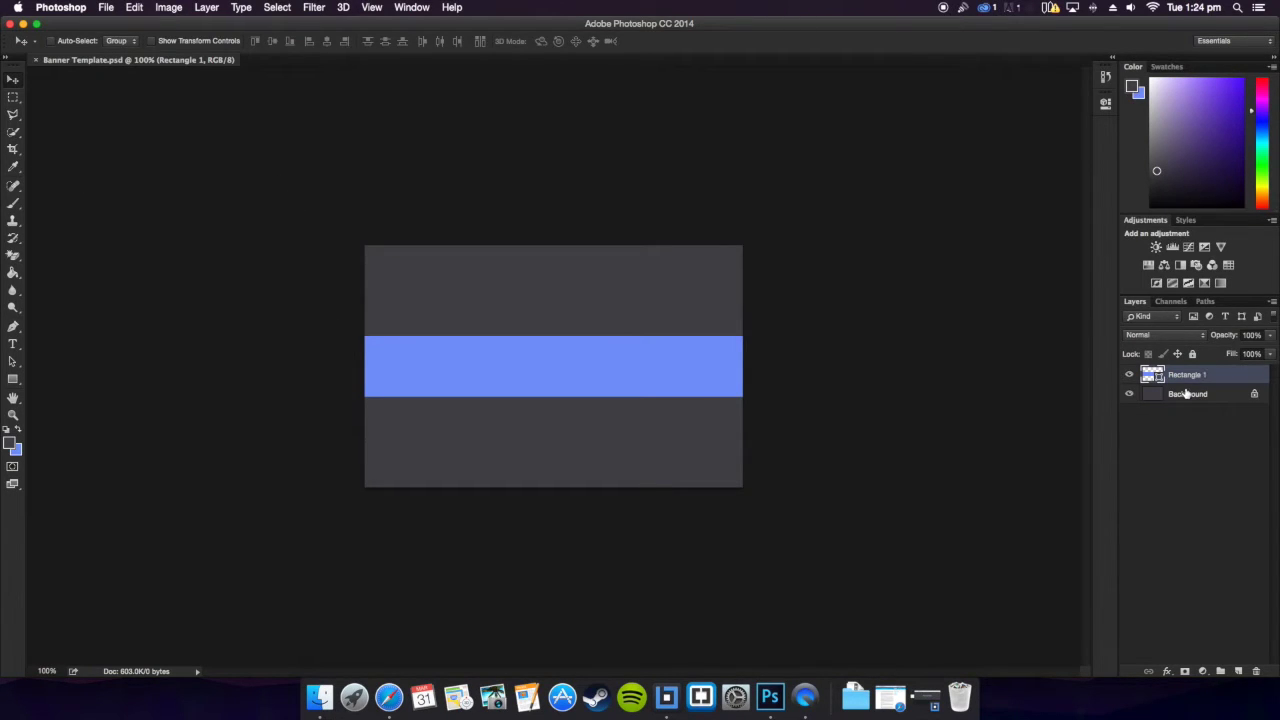
- Change the Rectangle 1 layer's fill from blue to white (#ffffff)
left_click(1186, 393)
left_click(1186, 375)
key("x")
double_click(1160, 375)
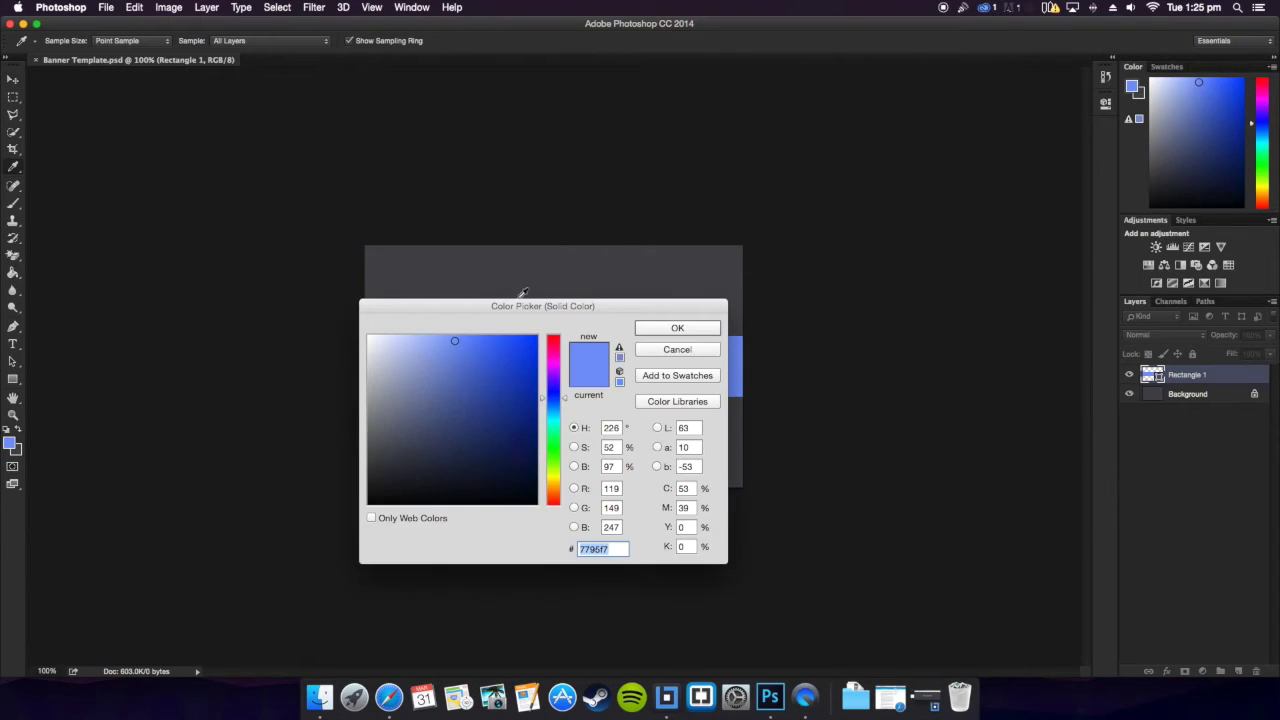
left_click_drag(518, 303, 752, 362)
left_click_drag(705, 408, 590, 376)
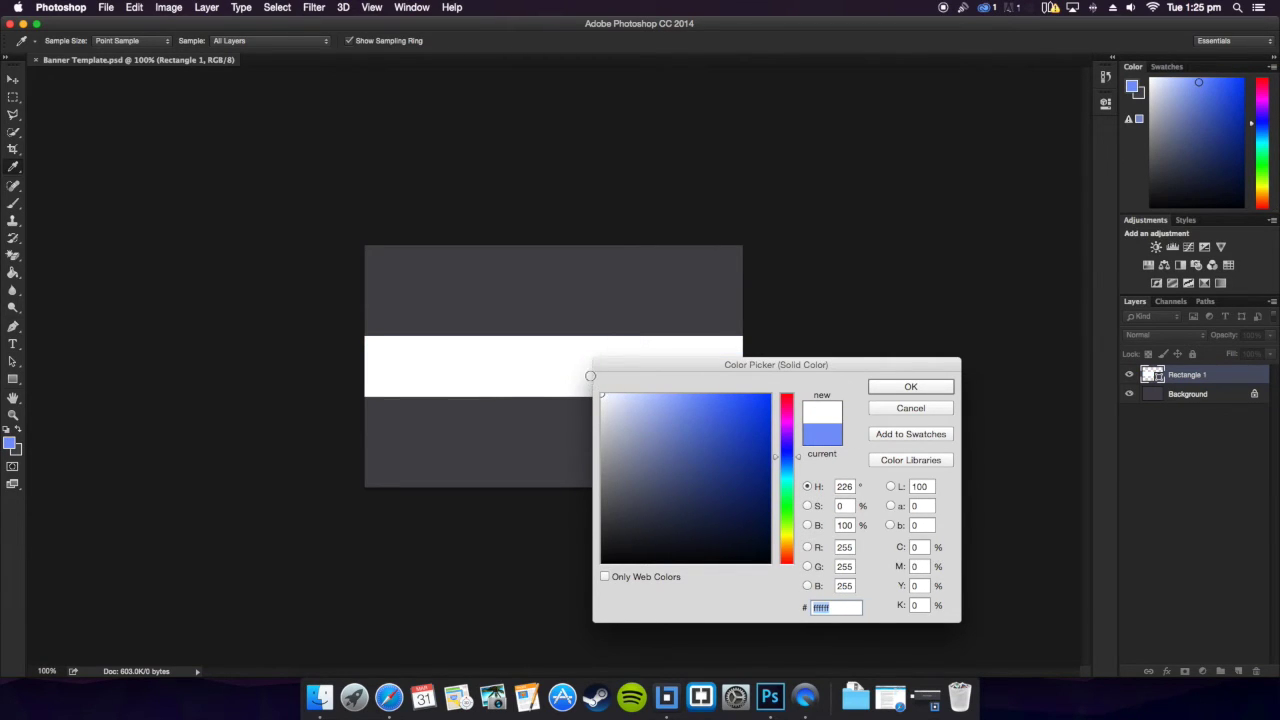
left_click(908, 386)
left_click(763, 374)
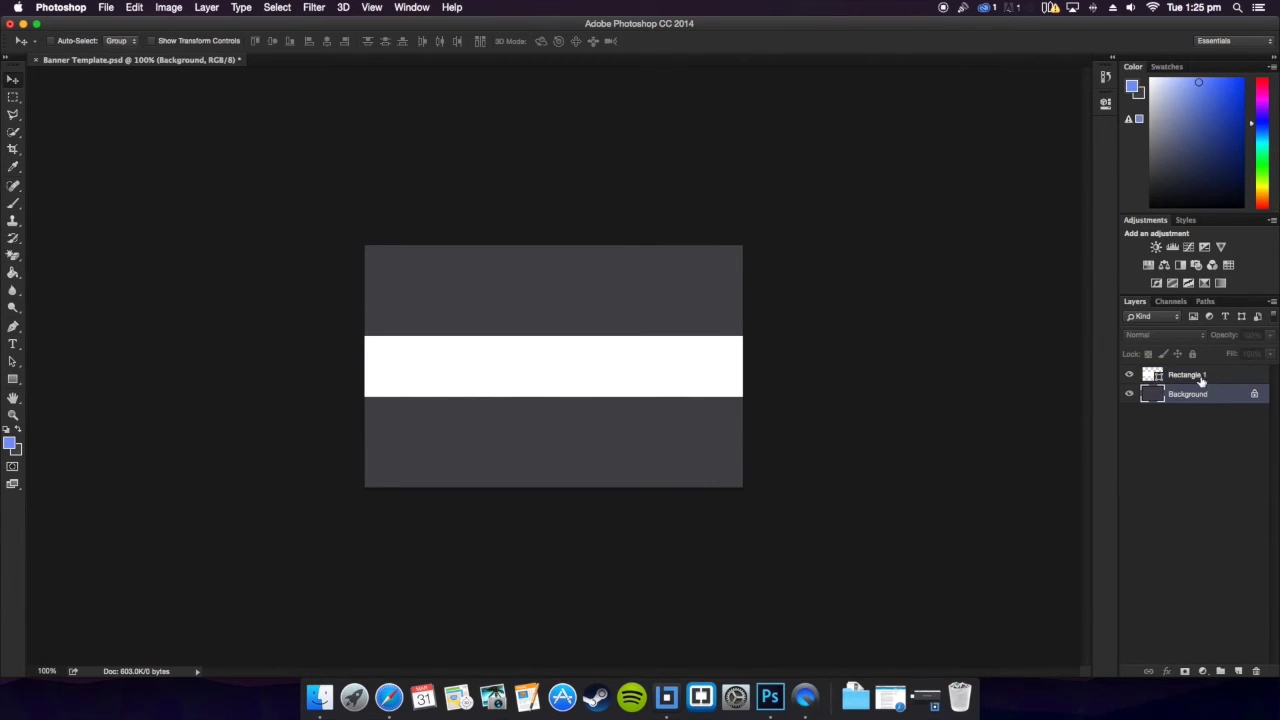
left_click(1170, 375)
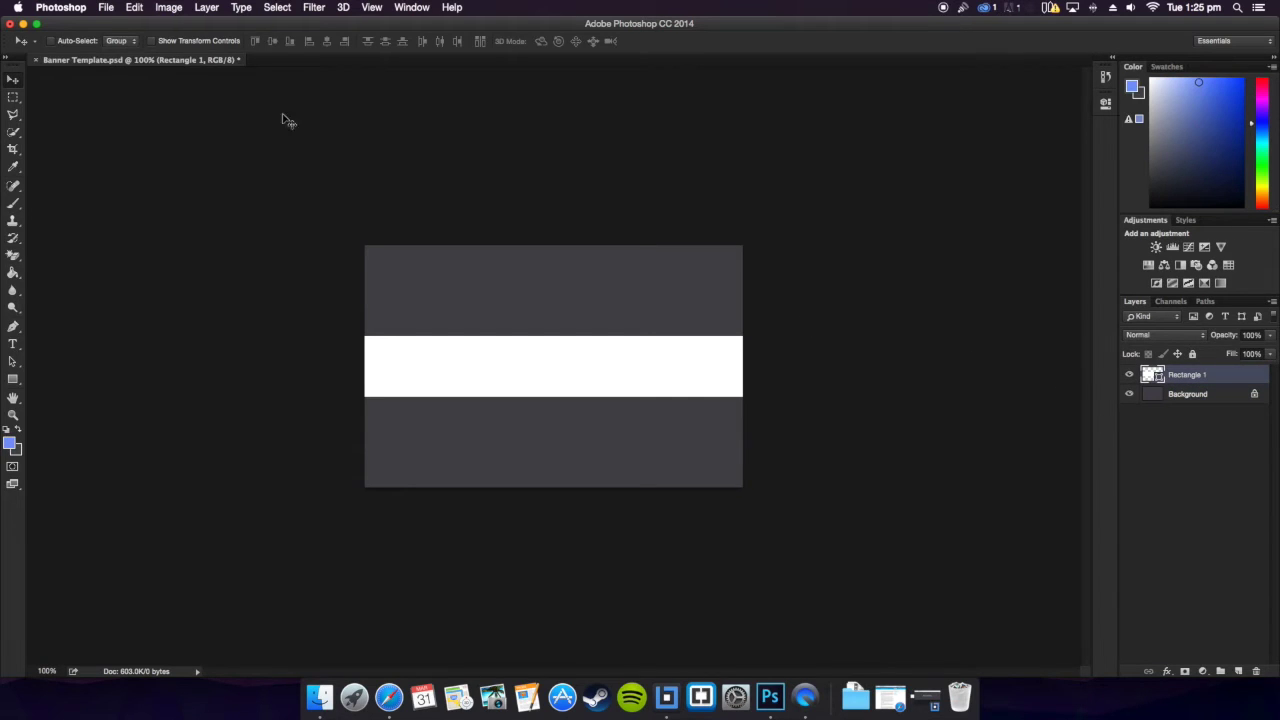
- Save the banner PSD, then choose JPEG as the Save As format
left_click(106, 7)
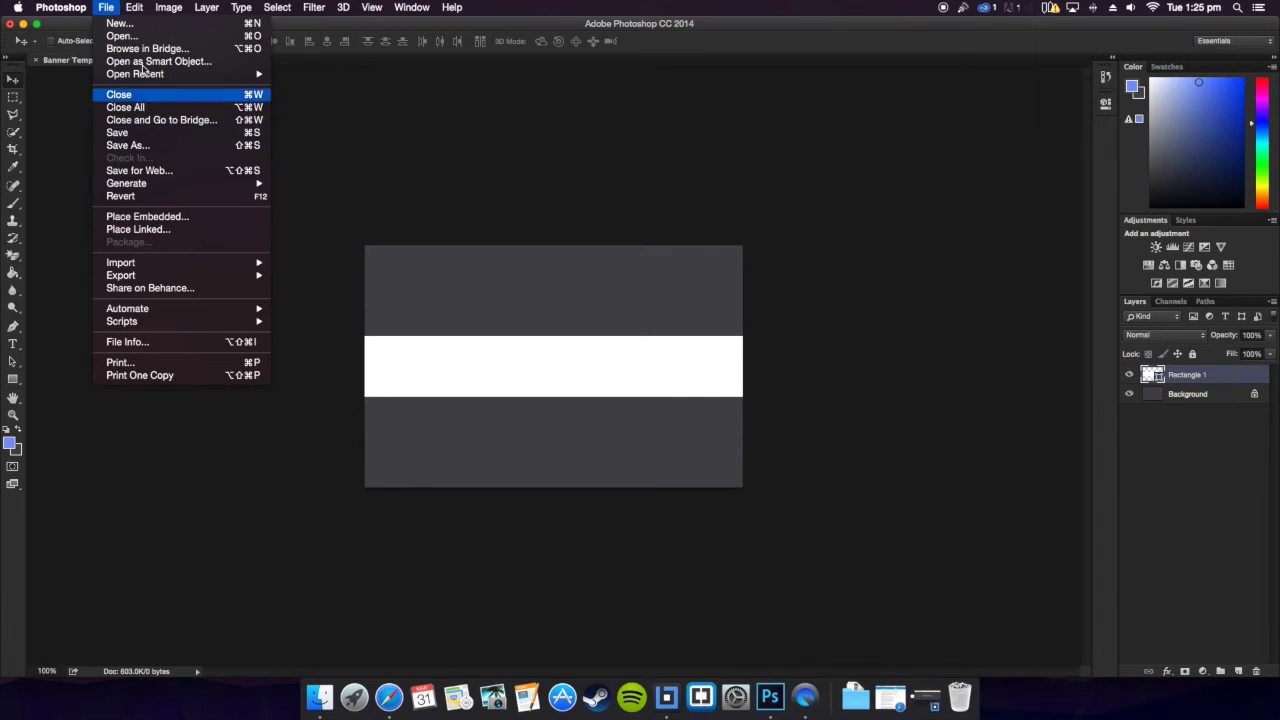
left_click(123, 132)
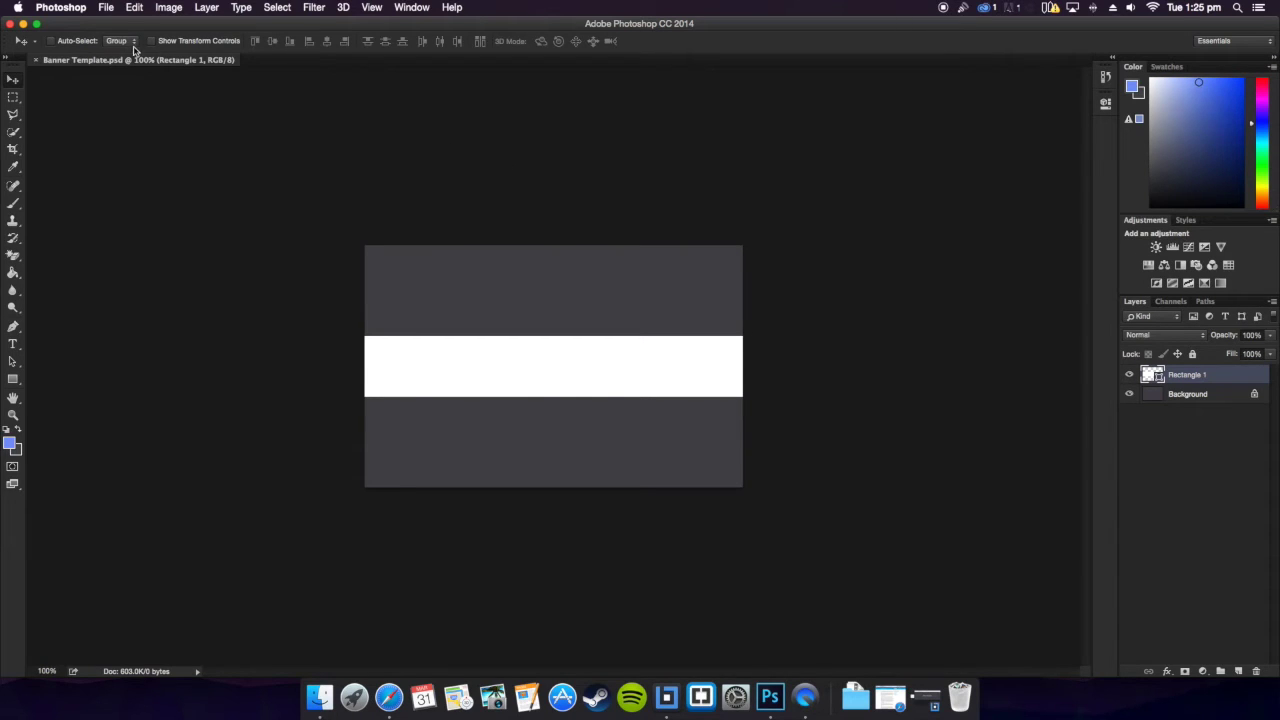
left_click(106, 7)
left_click(141, 146)
left_click(586, 408)
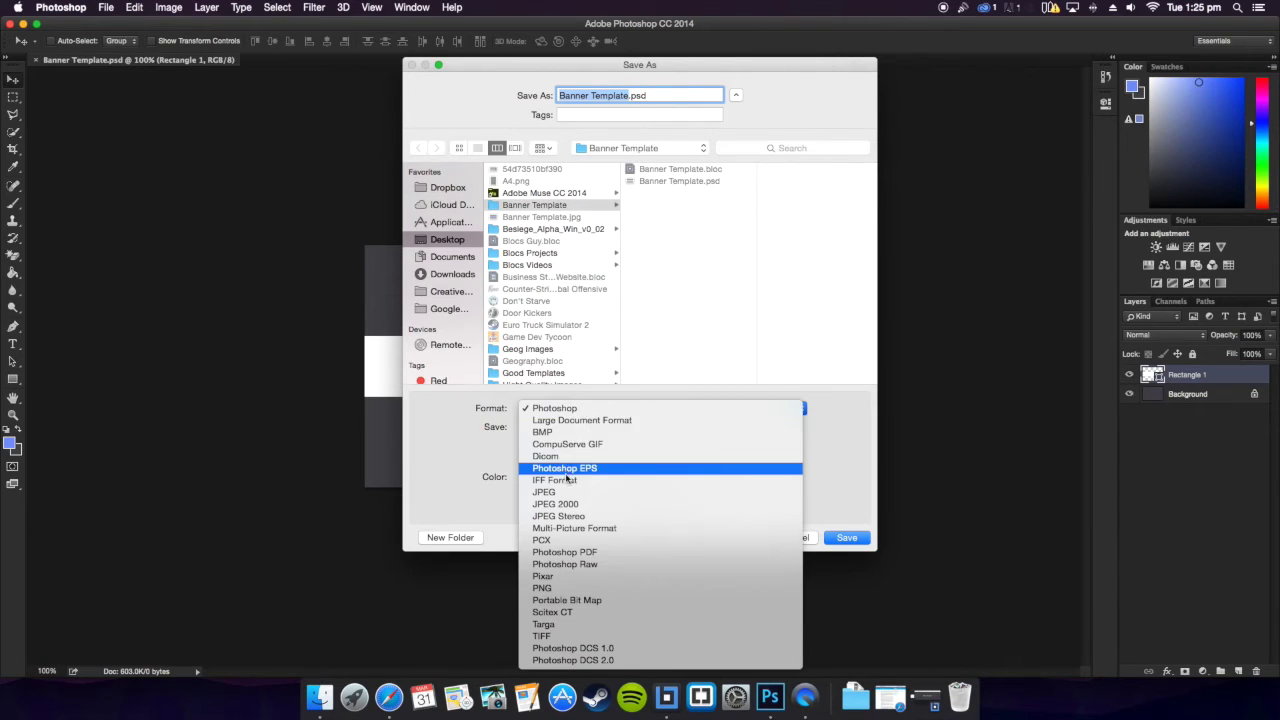
left_click(809, 445)
left_click(720, 410)
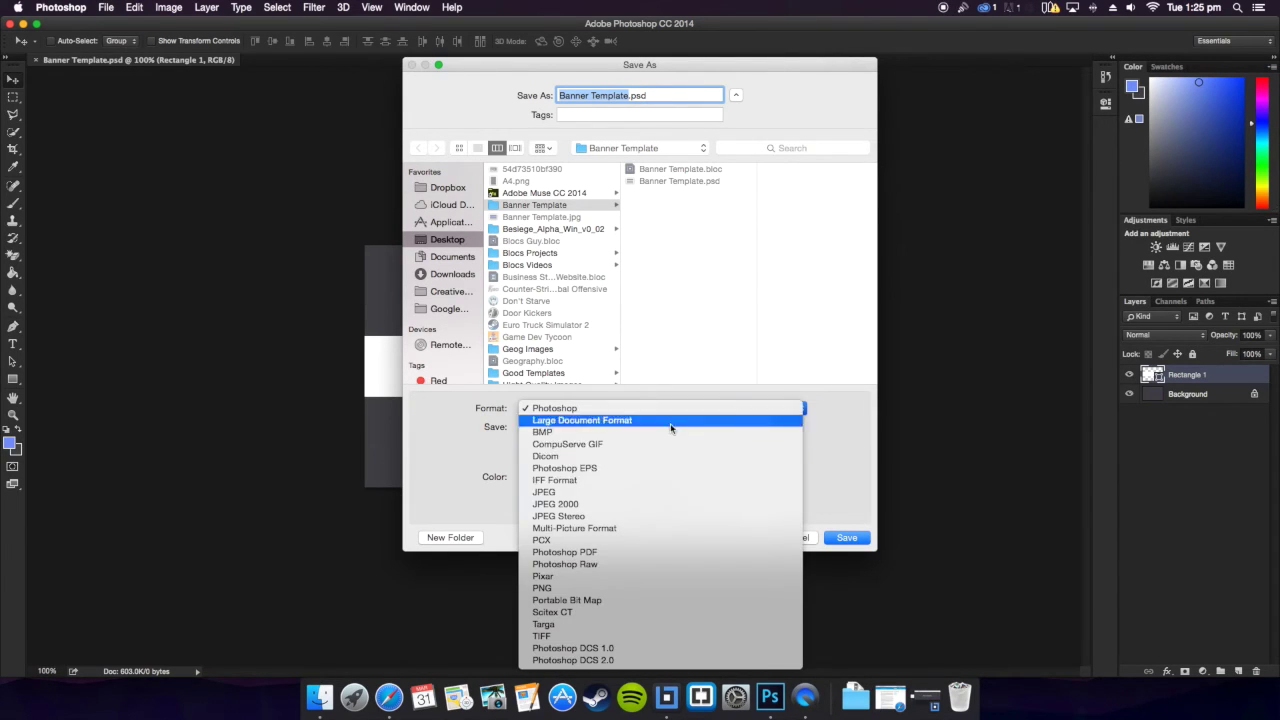
left_click(600, 492)
- Save Banner Template.jpg to the Desktop at quality 12, replacing the older copy
left_click(452, 256)
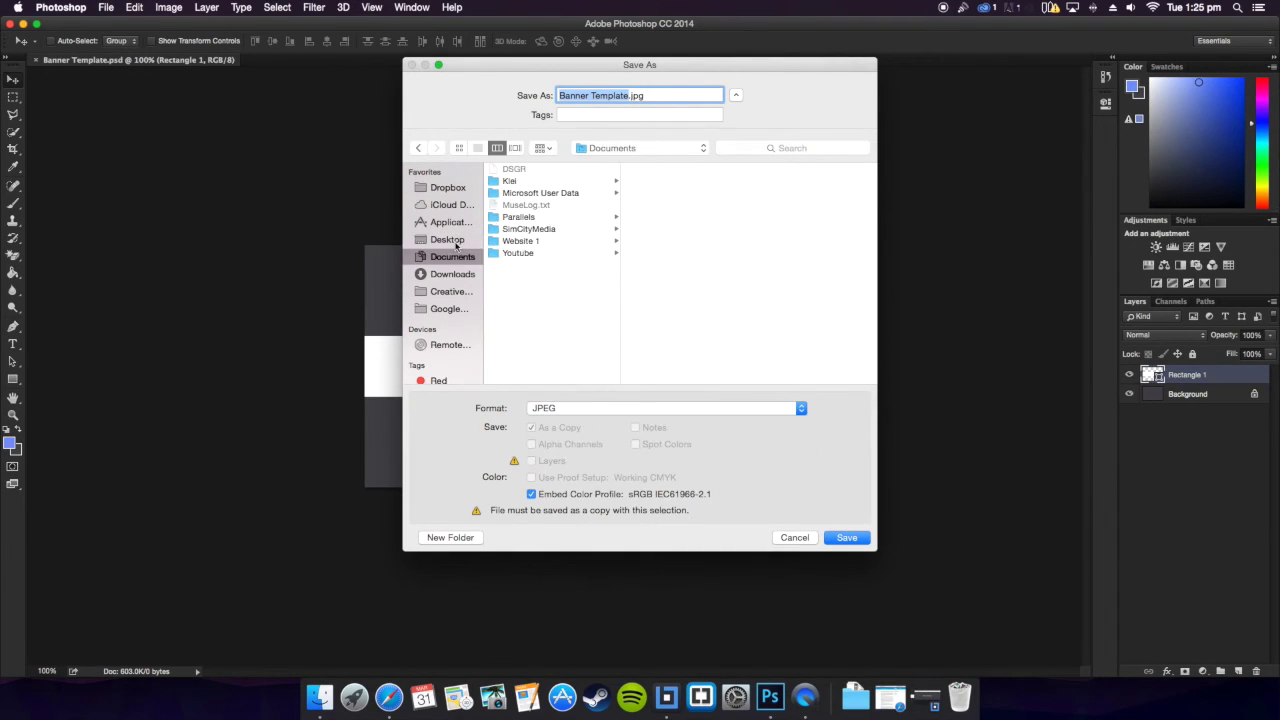
left_click(447, 240)
left_click(846, 537)
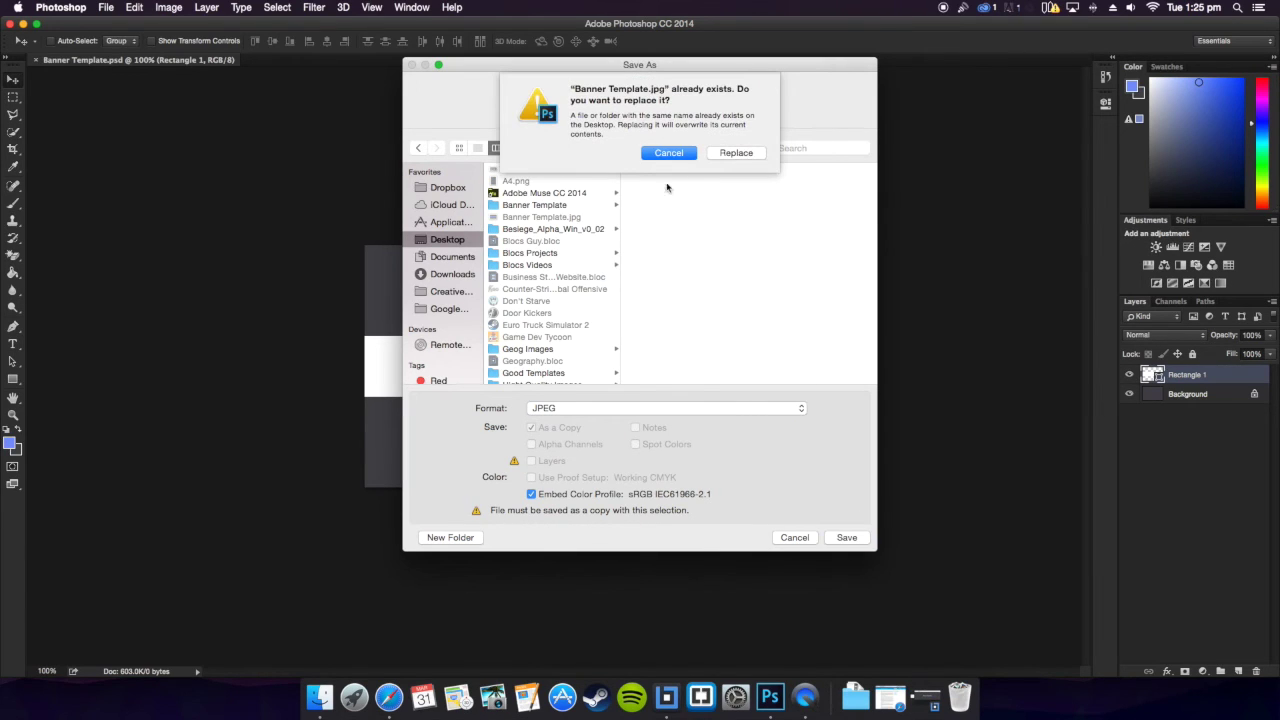
left_click(738, 153)
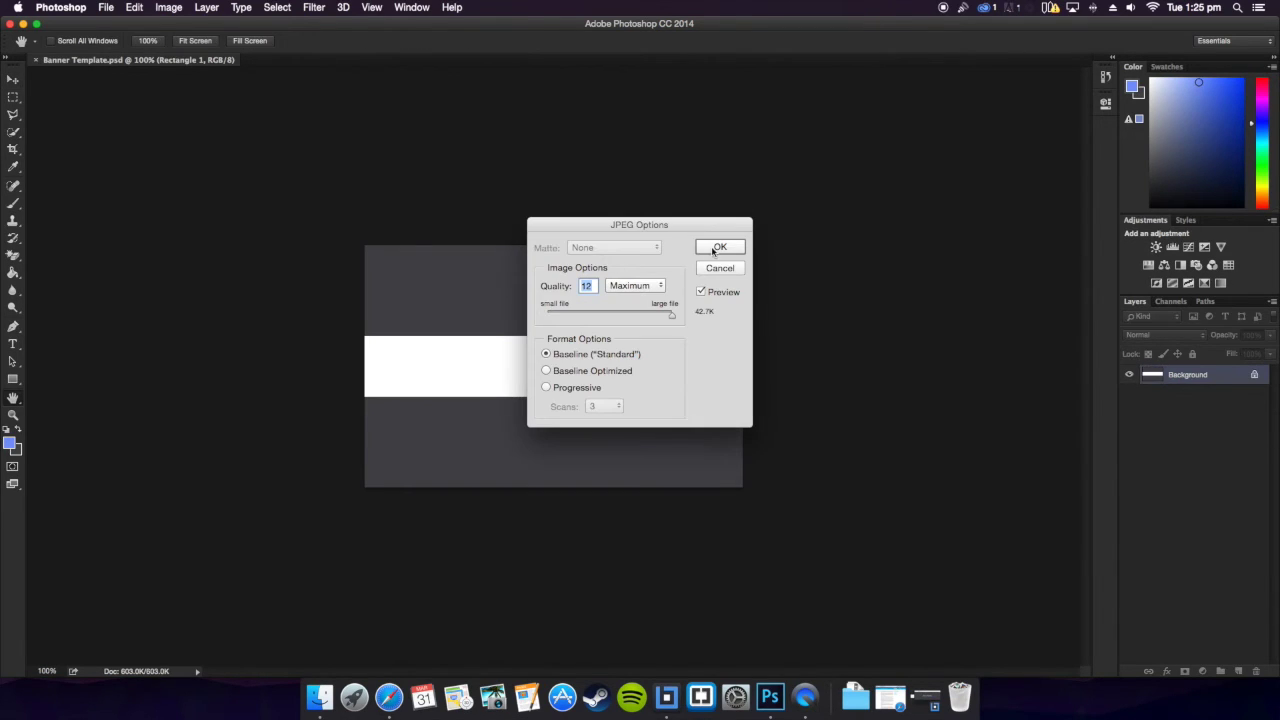
left_click(718, 247)
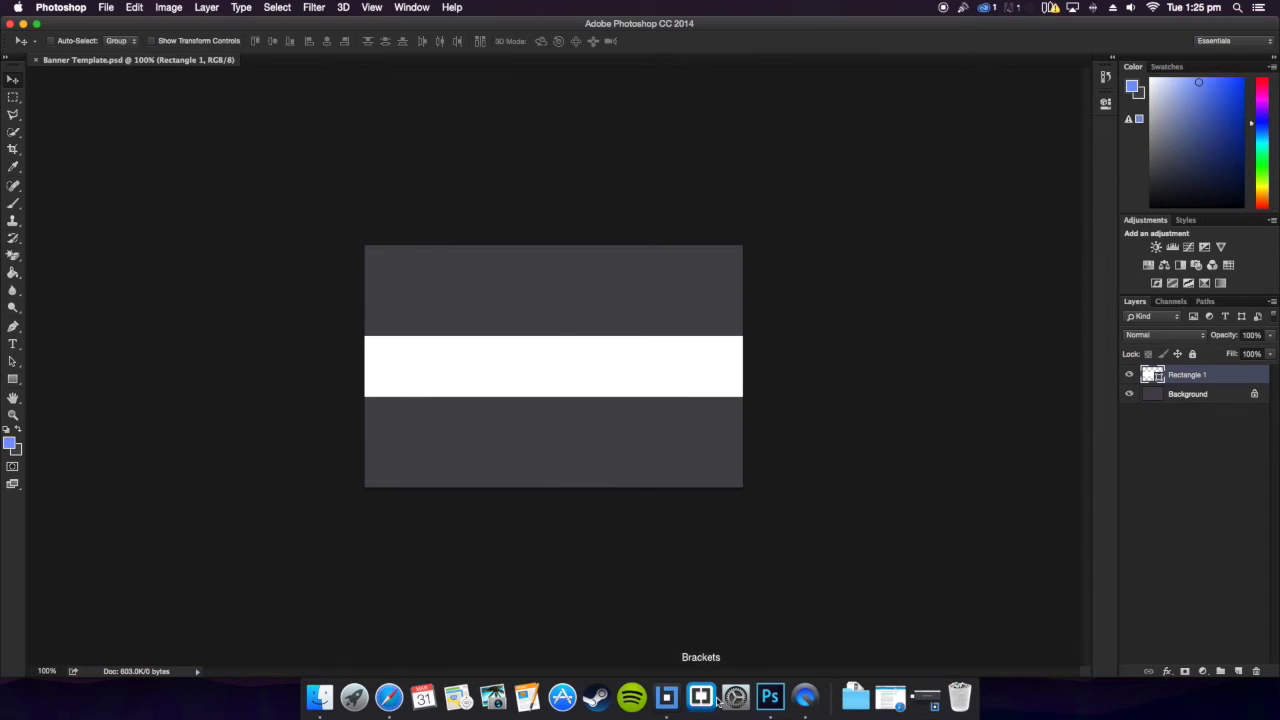
- In Blocs, import Banner Template.jpg through the background image's Asset Library
left_click(658, 708)
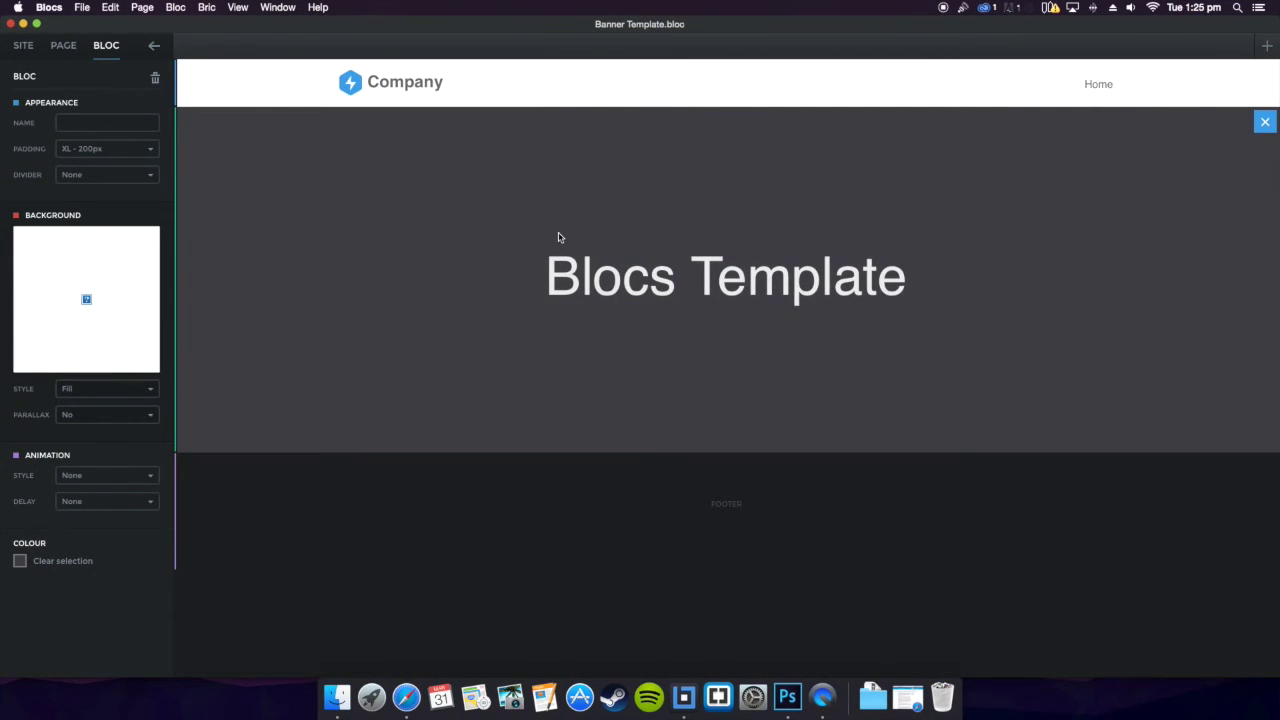
left_click(104, 297)
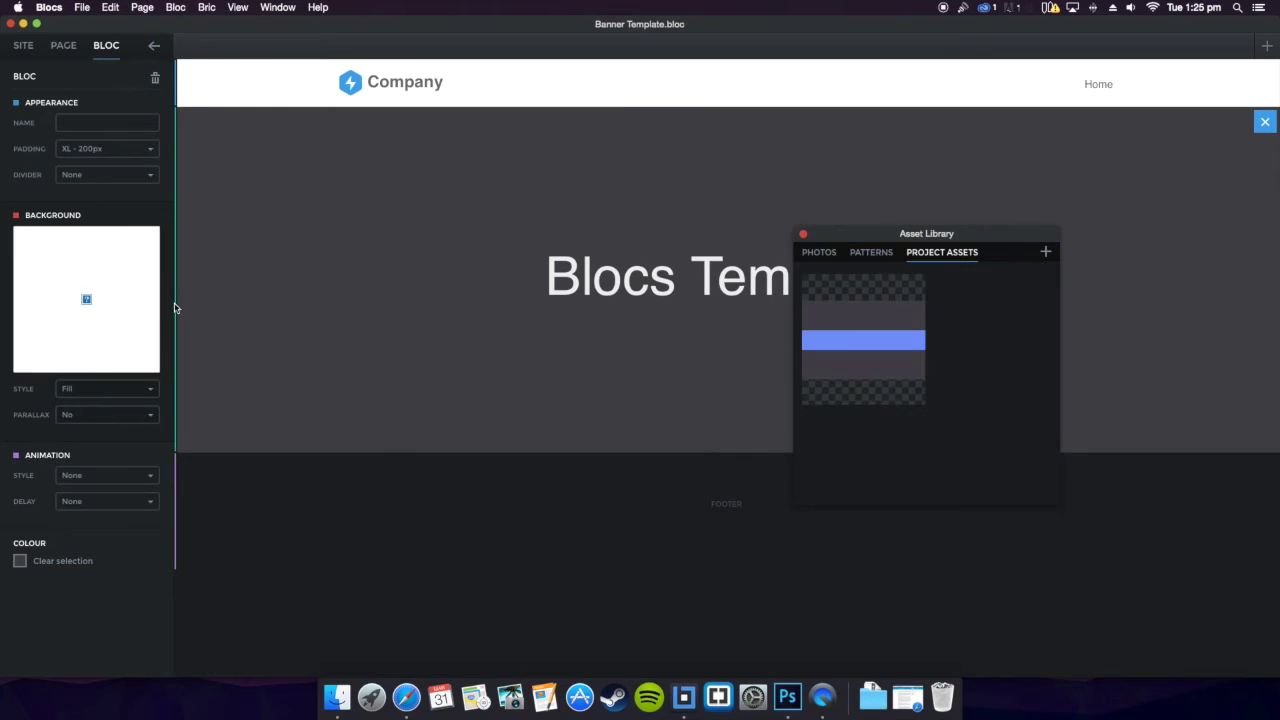
left_click(1045, 252)
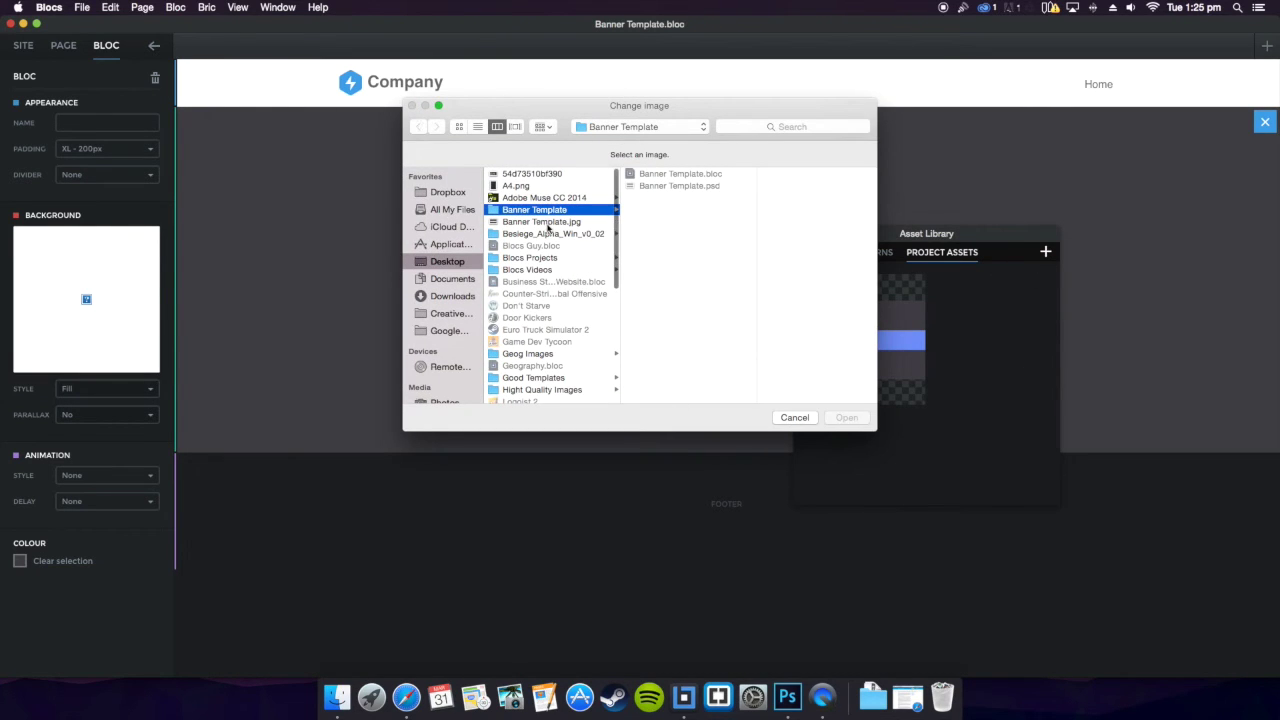
scroll(548, 228, "down", 1)
scroll(548, 228, "up", 1)
left_click(549, 223)
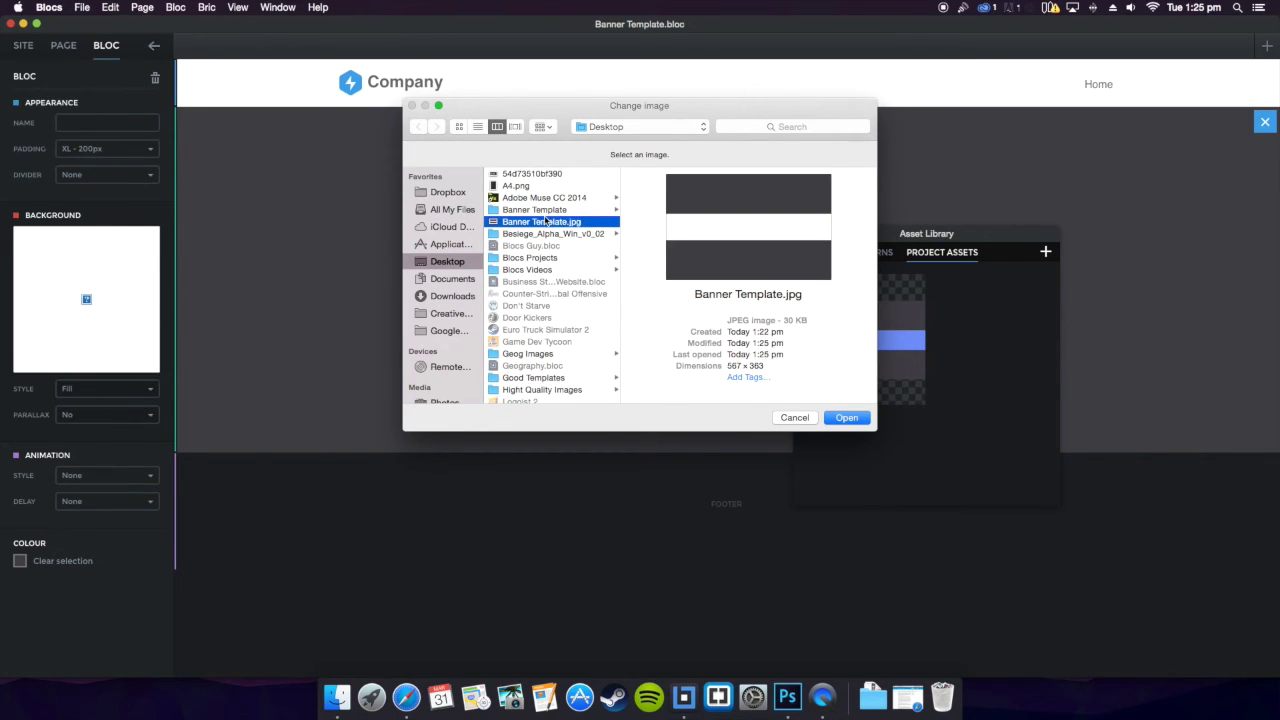
scroll(548, 225, "down", 1)
scroll(594, 233, "up", 1)
left_click(845, 418)
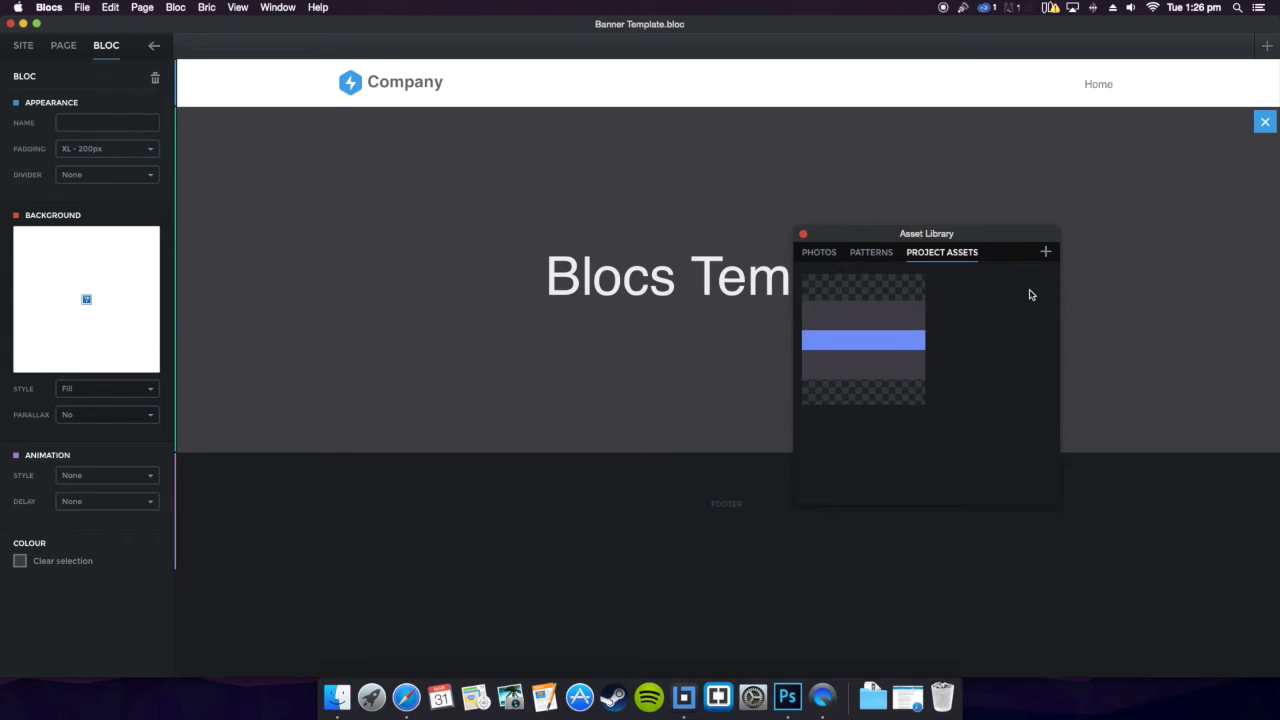
- Add Banner Template.jpg again and apply it as the hero bloc background
left_click(1045, 252)
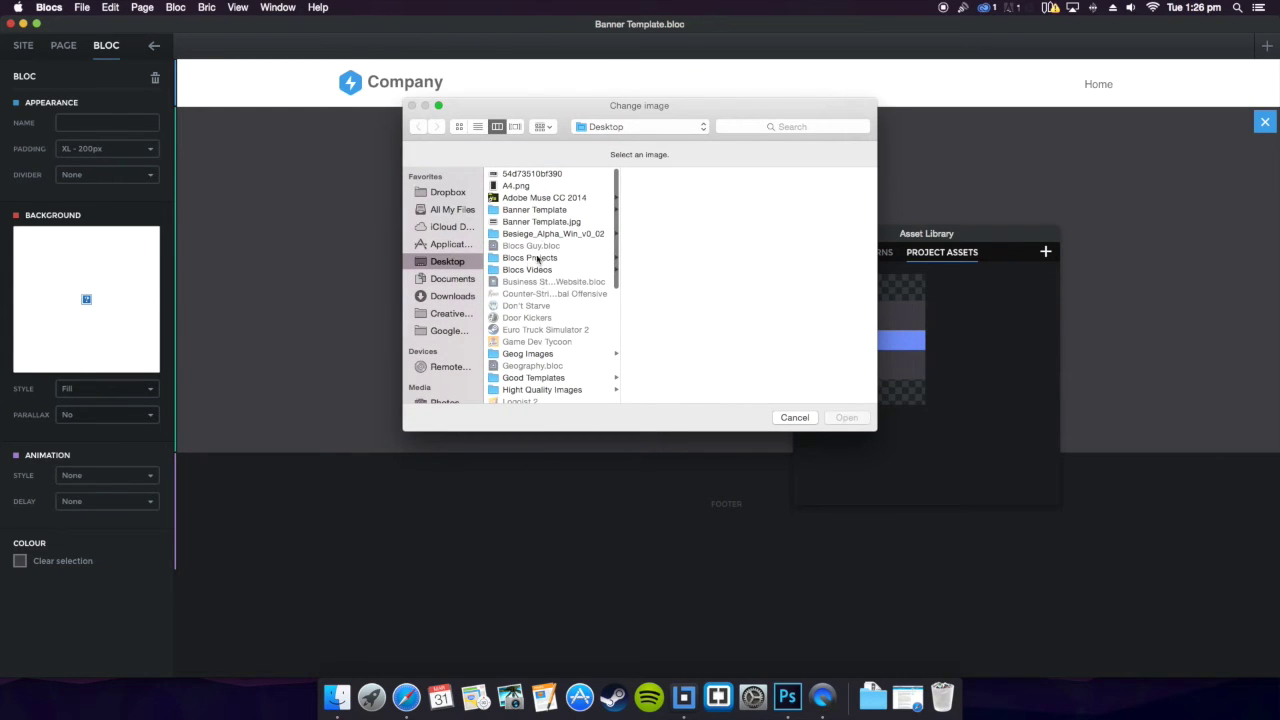
double_click(540, 224)
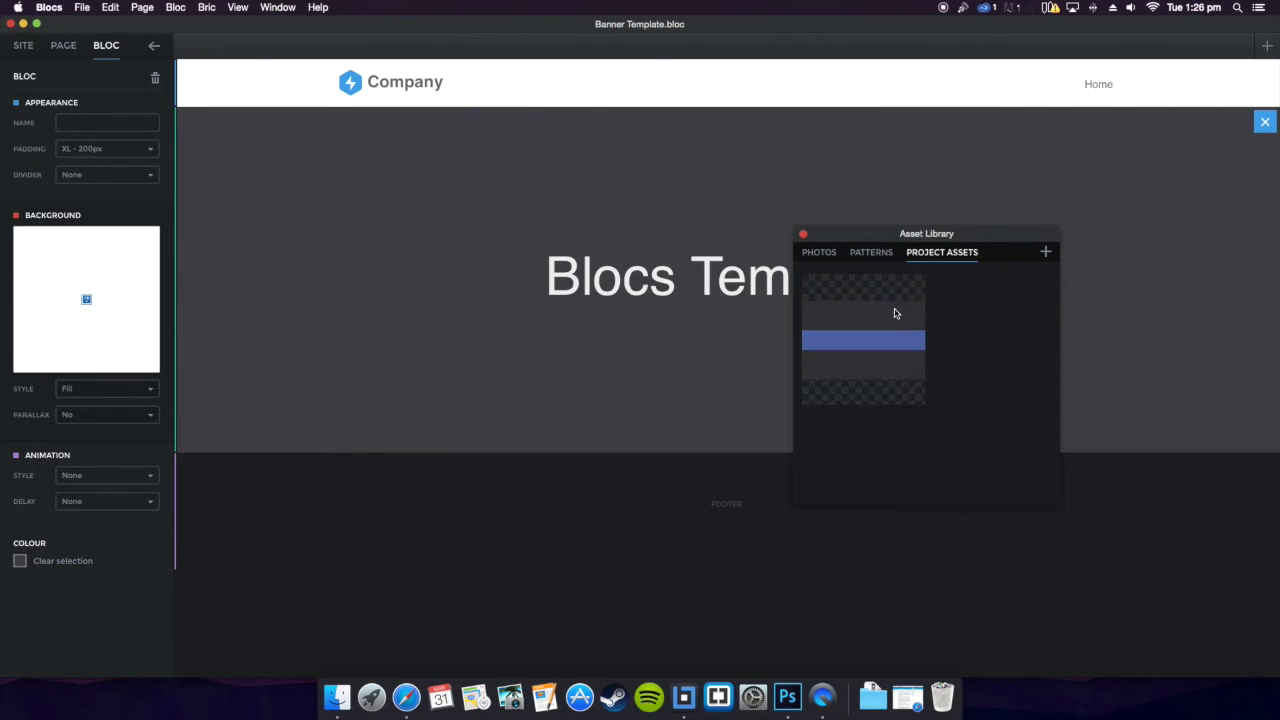
left_click_drag(893, 396, 886, 346)
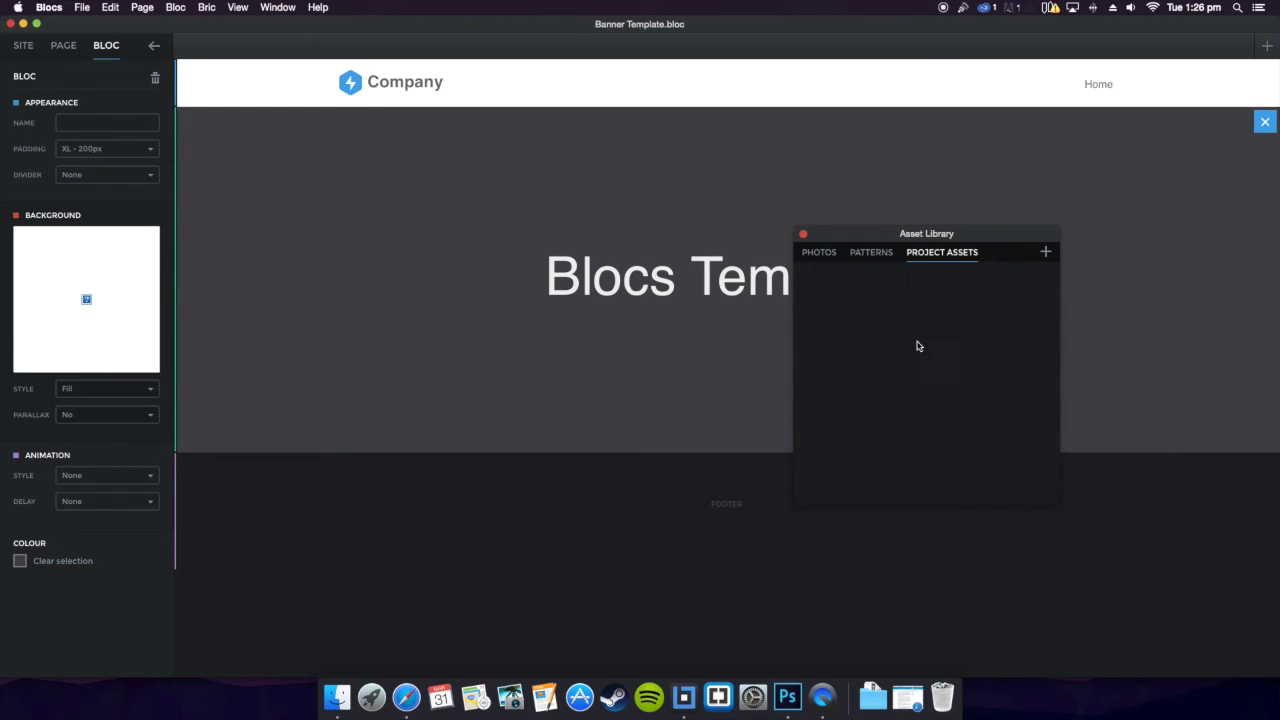
left_click(1046, 251)
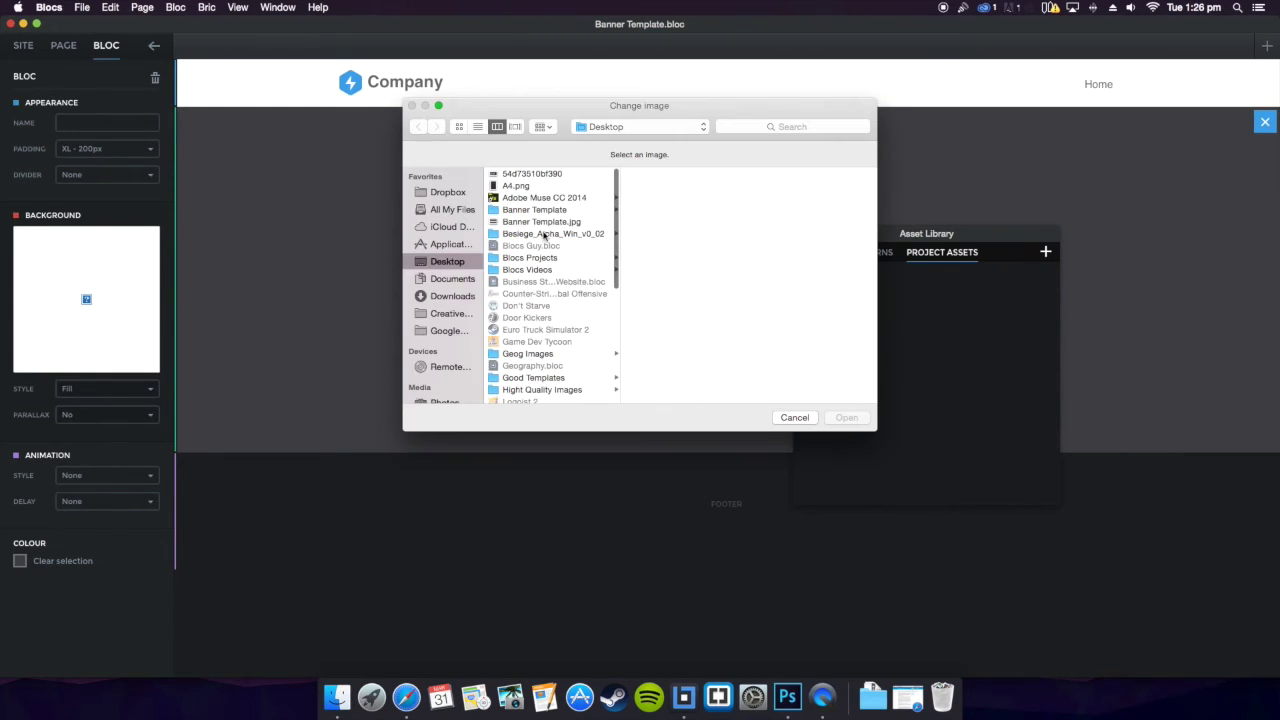
left_click(547, 224)
double_click(547, 224)
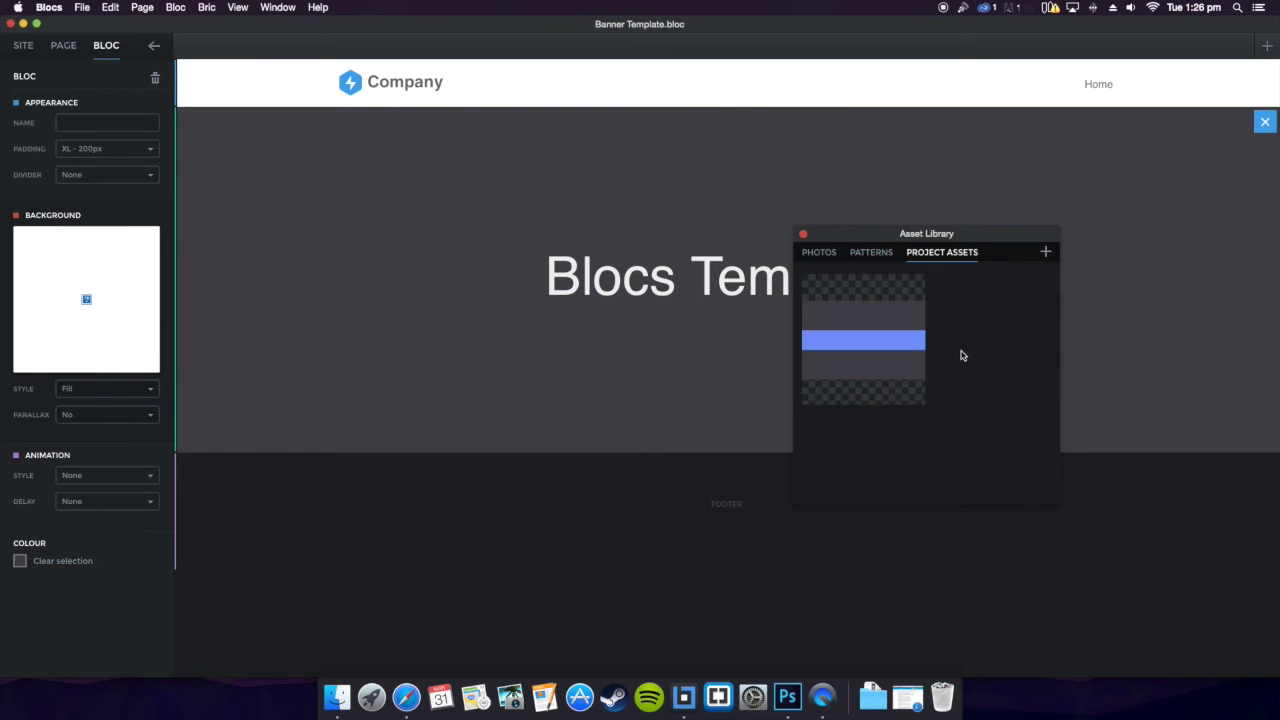
left_click(906, 349)
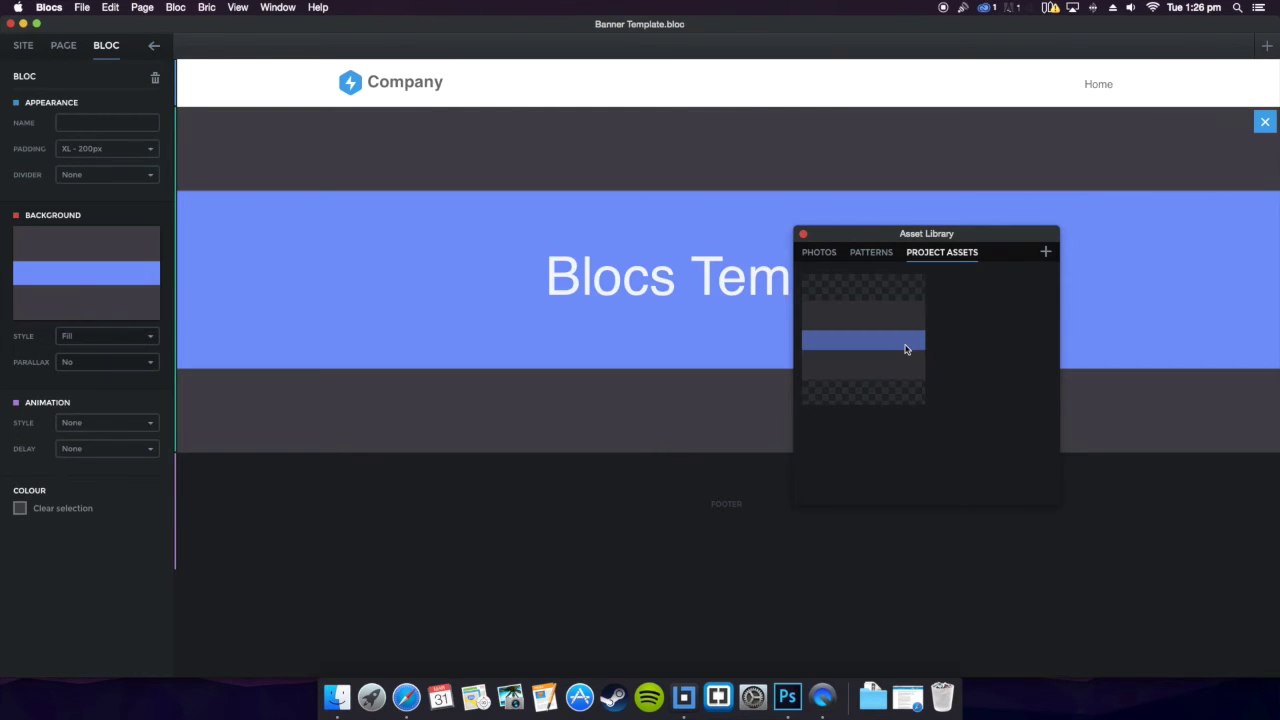
- Browse the pattern and stock photo assets, re-add the banner, then delete that banner asset
left_click(871, 253)
left_click(822, 252)
left_click(928, 256)
left_click(1045, 253)
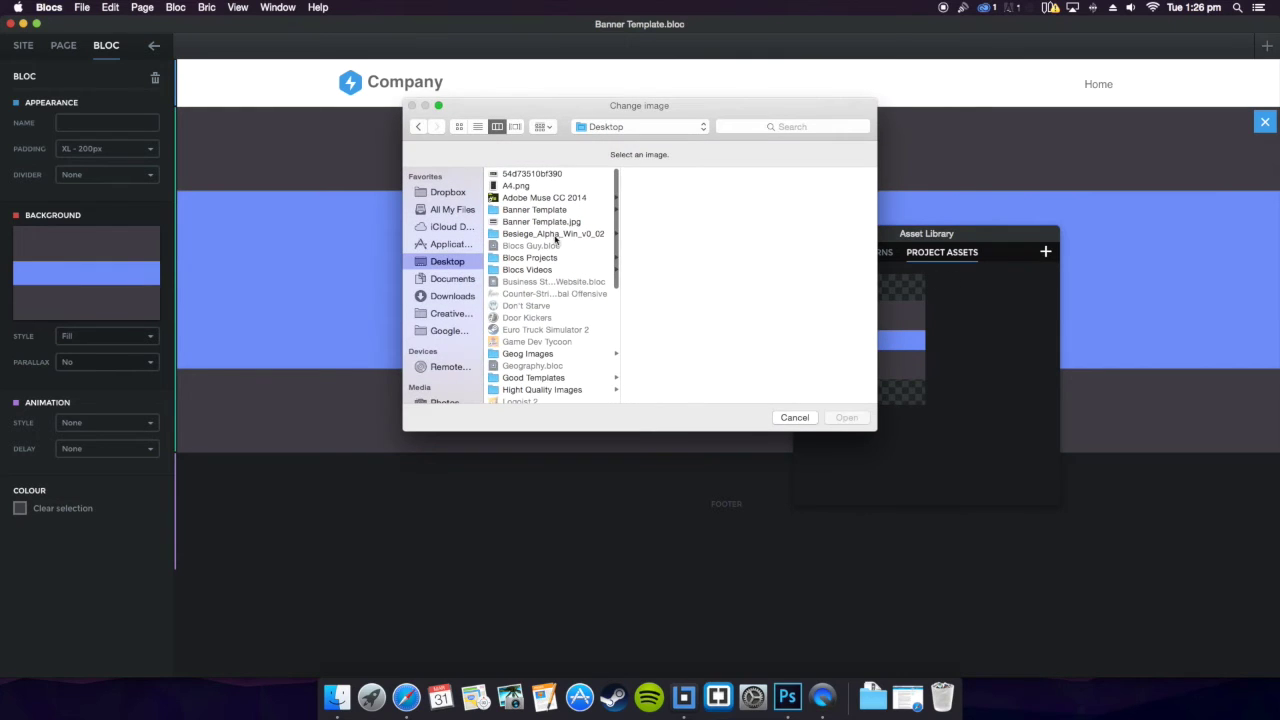
scroll(568, 278, "down", 10)
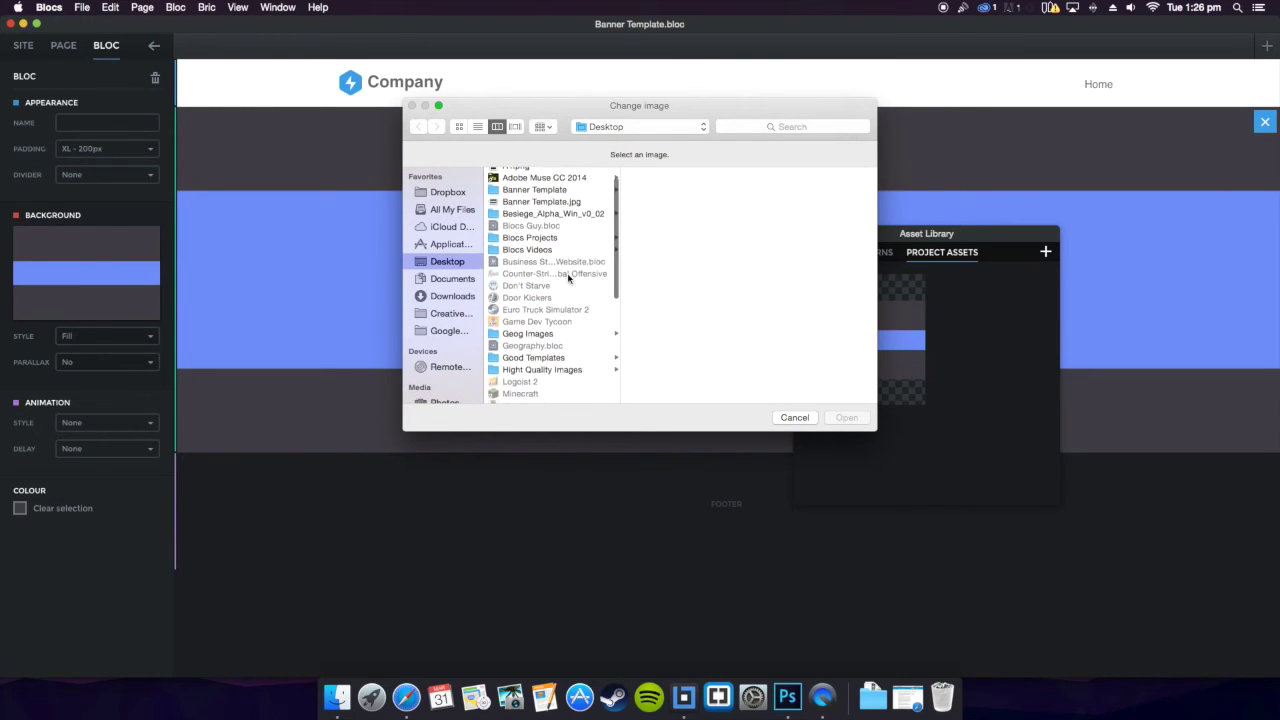
scroll(568, 278, "up", 10)
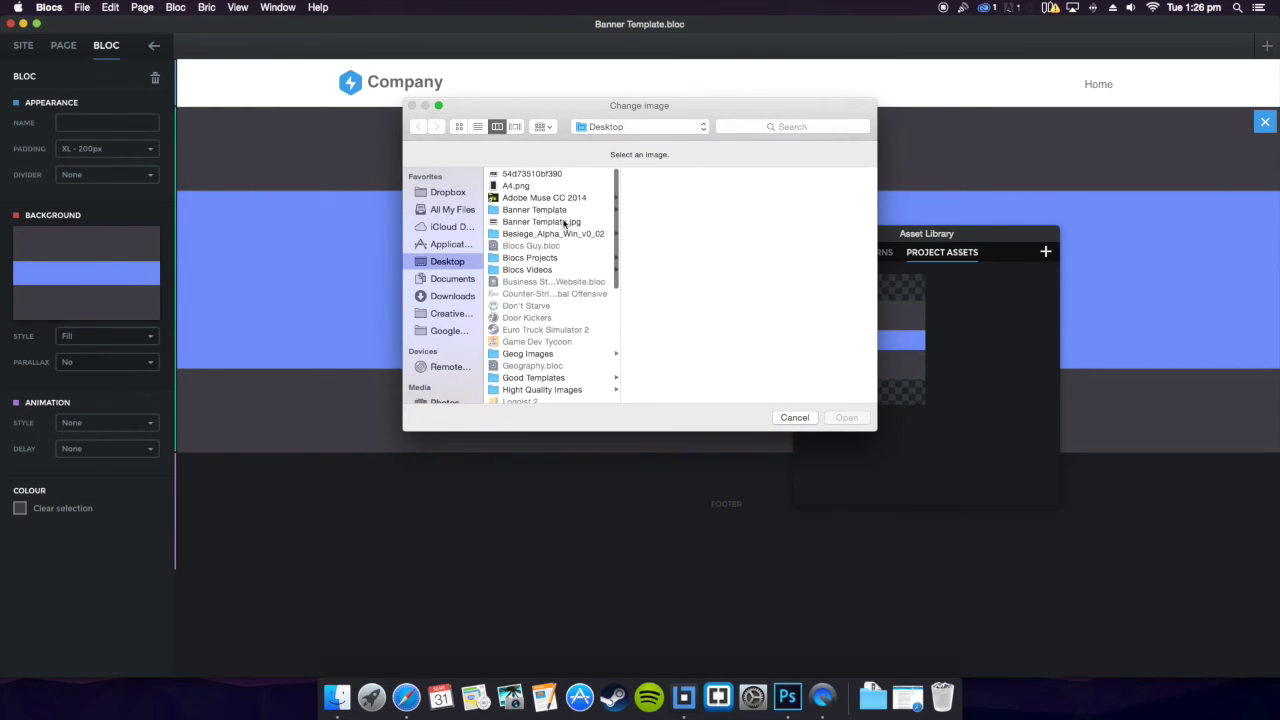
left_click(565, 222)
left_click(853, 424)
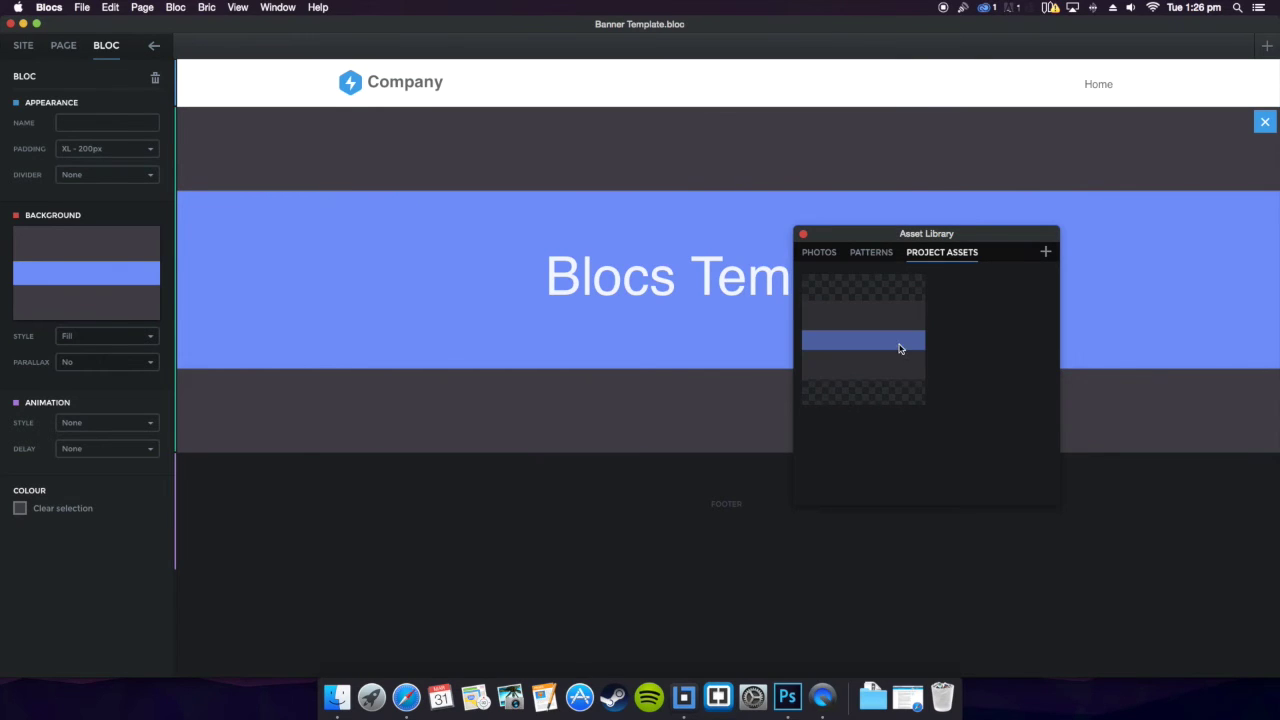
right_click(900, 348)
left_click(925, 360)
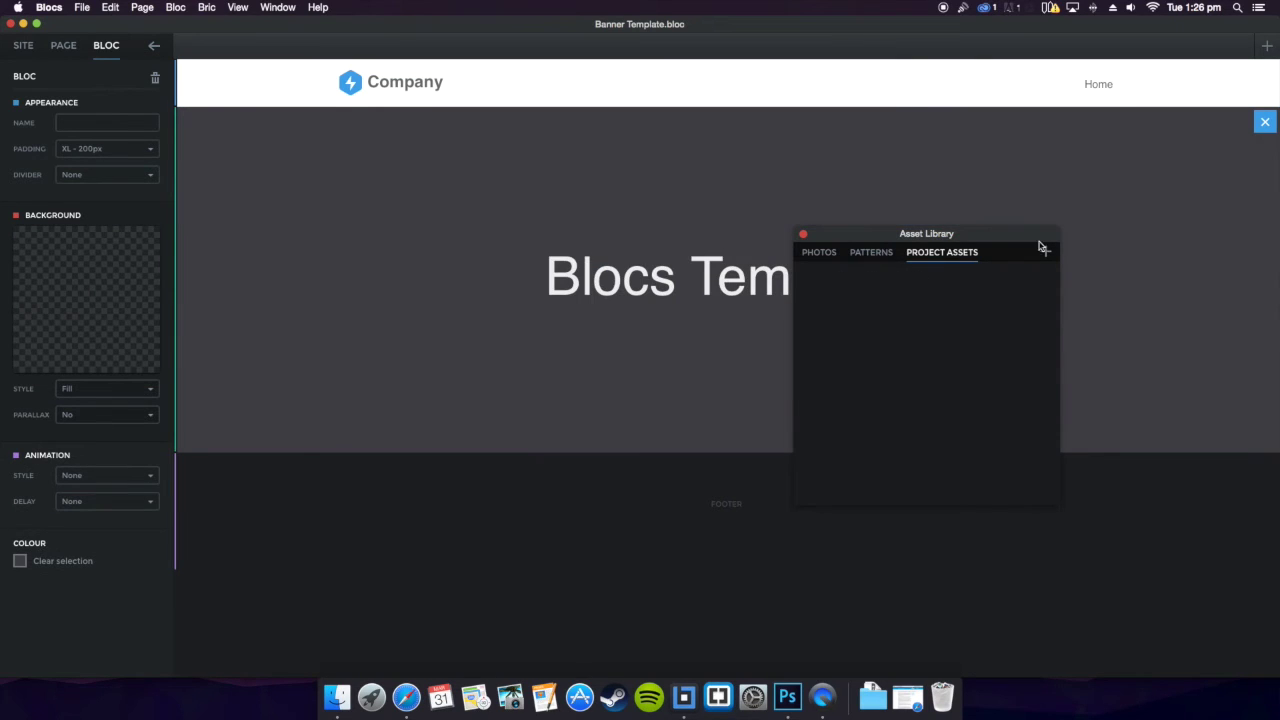
left_click(804, 236)
- Re-import Banner Template.jpg, set it as the hero background, and close the Asset Library
left_click(60, 287)
left_click(1047, 253)
left_click(522, 223)
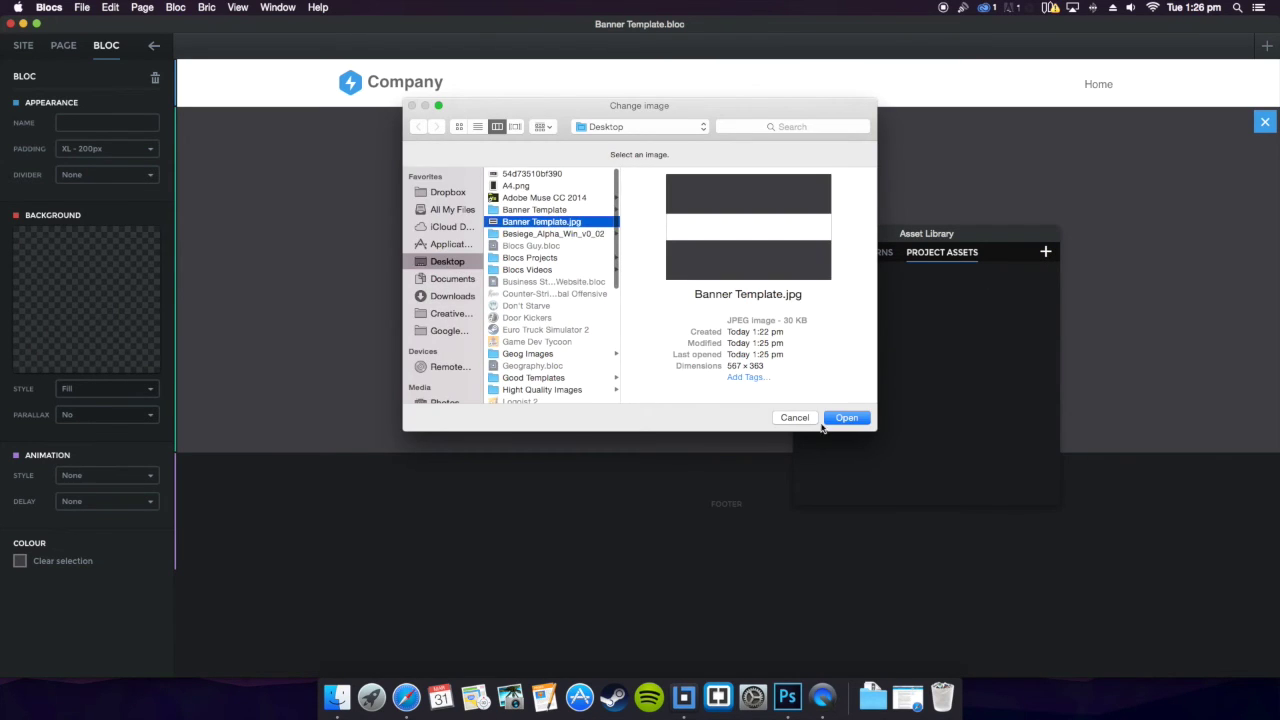
left_click(846, 418)
left_click(889, 376)
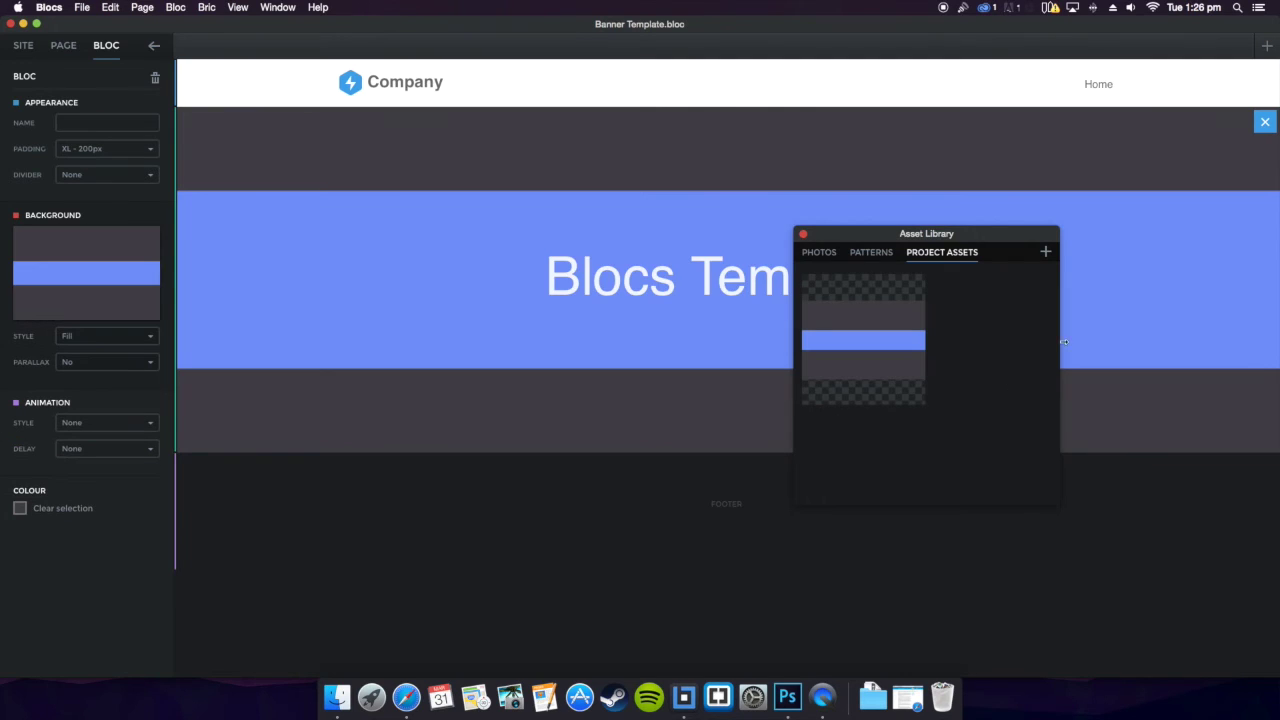
left_click(803, 235)
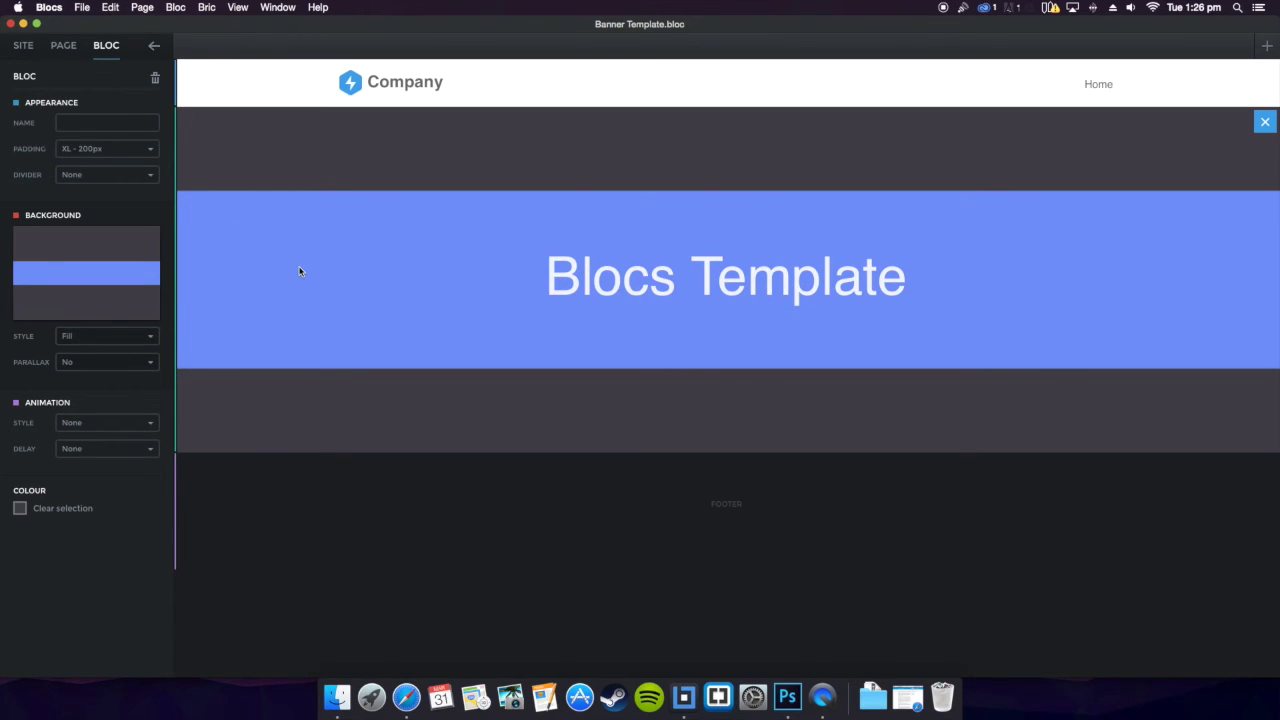
- Switch the Blocs Template heading from Helvetica to Berkshire Swash, then select the blue bloc
left_click(743, 265)
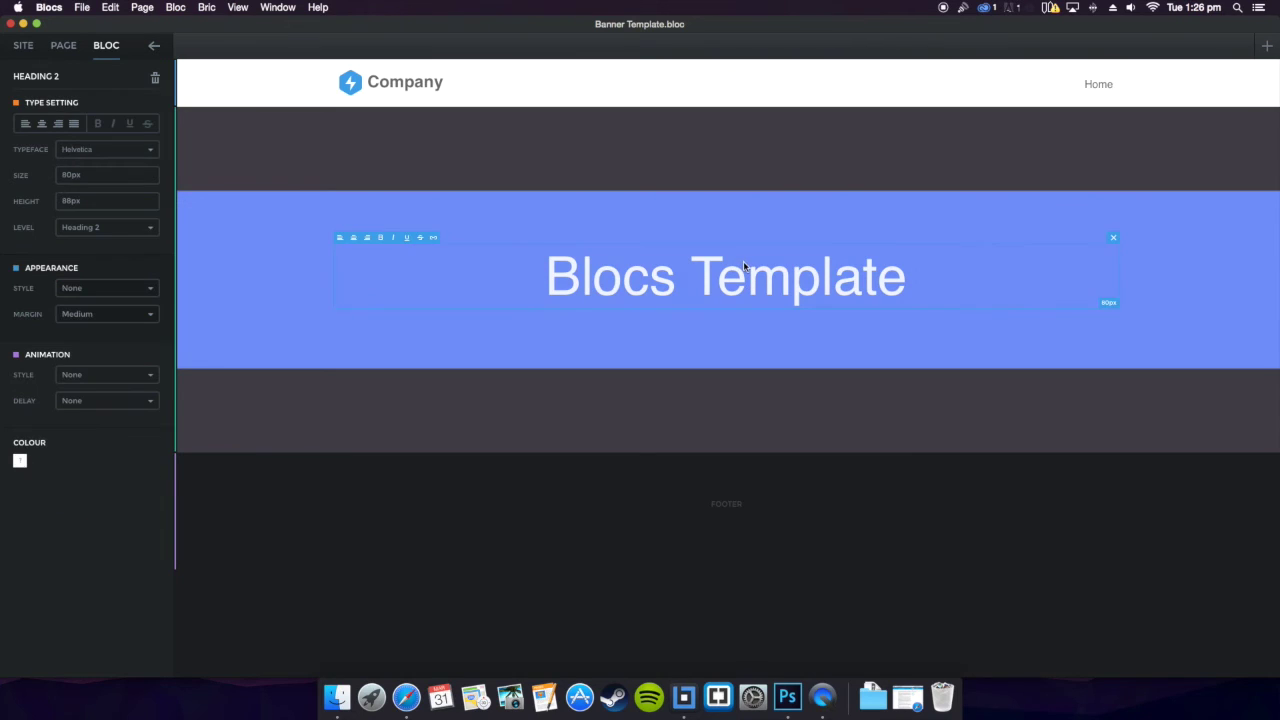
left_click(120, 149)
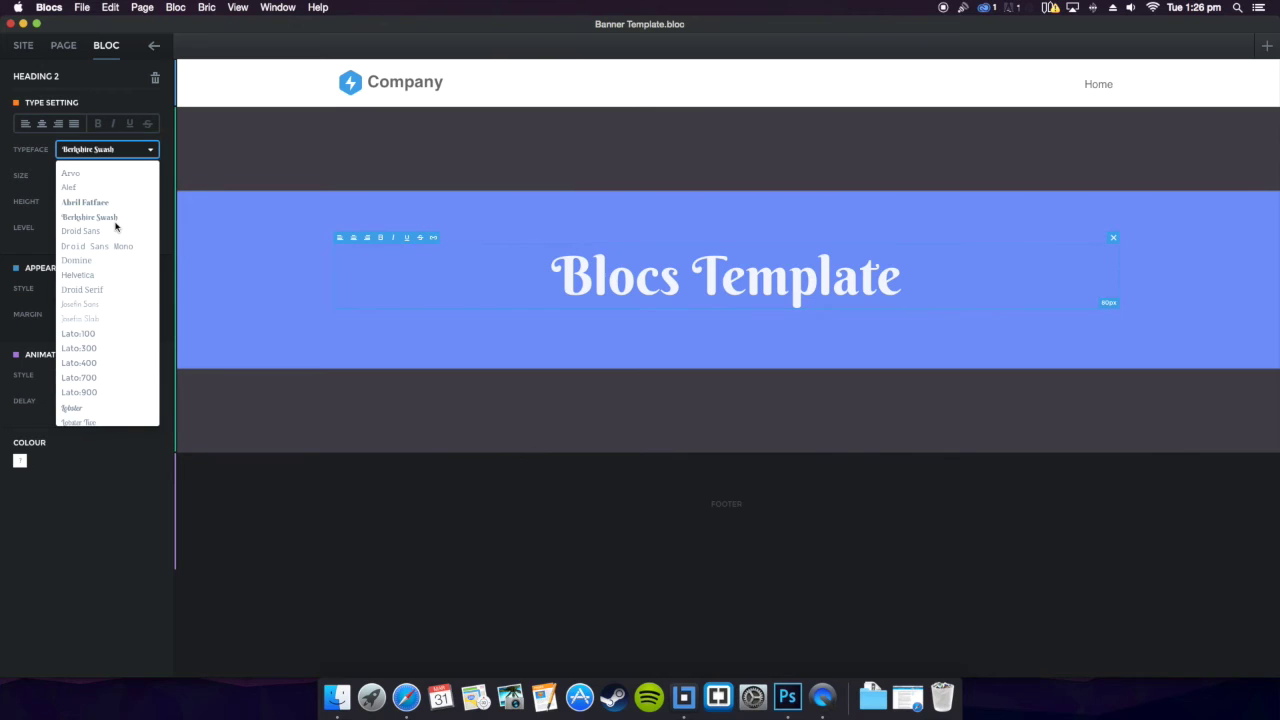
left_click(115, 222)
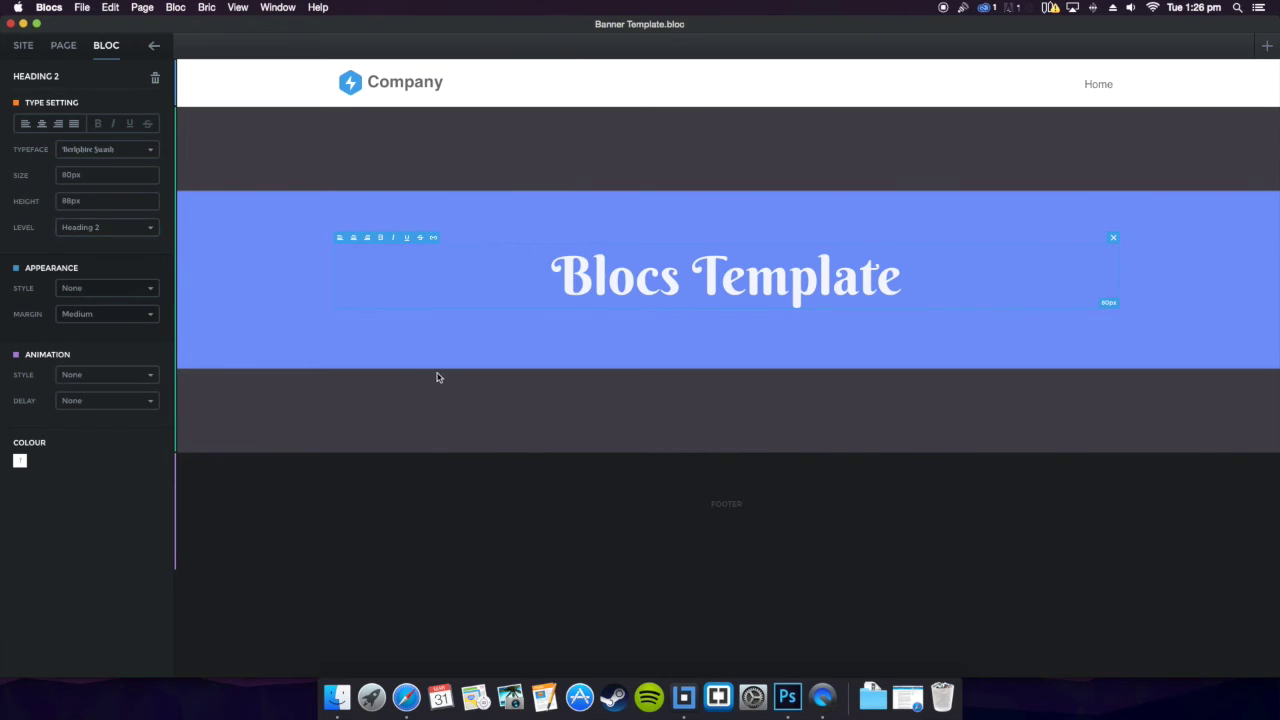
left_click(248, 315)
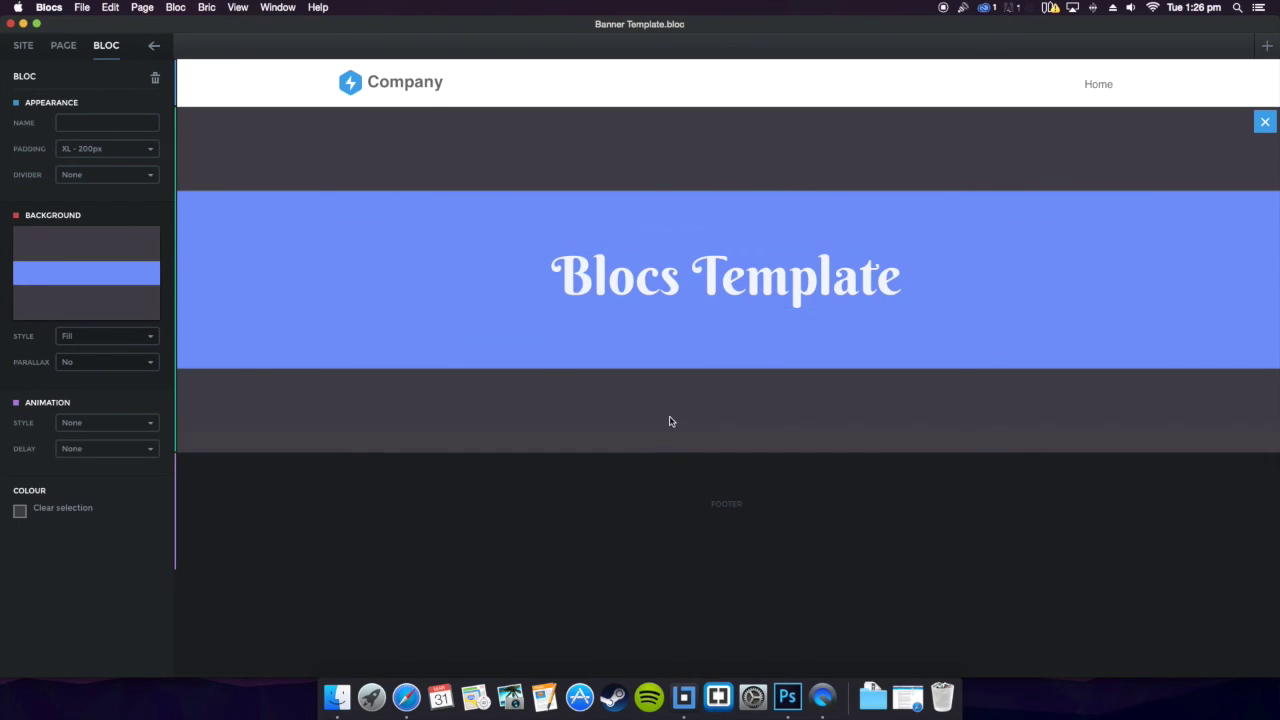
- Add a four-column card content bloc below the banner
left_click(737, 447)
left_click(738, 450)
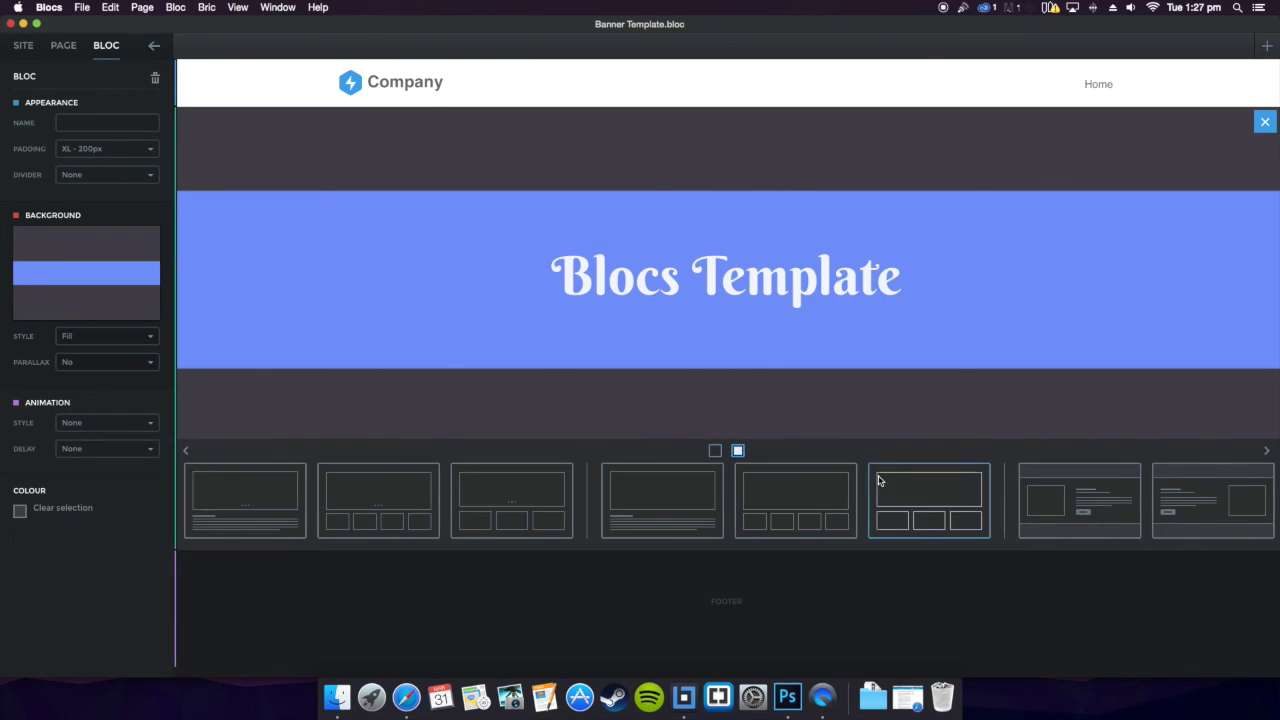
scroll(879, 490, "right", 3)
left_click(740, 500)
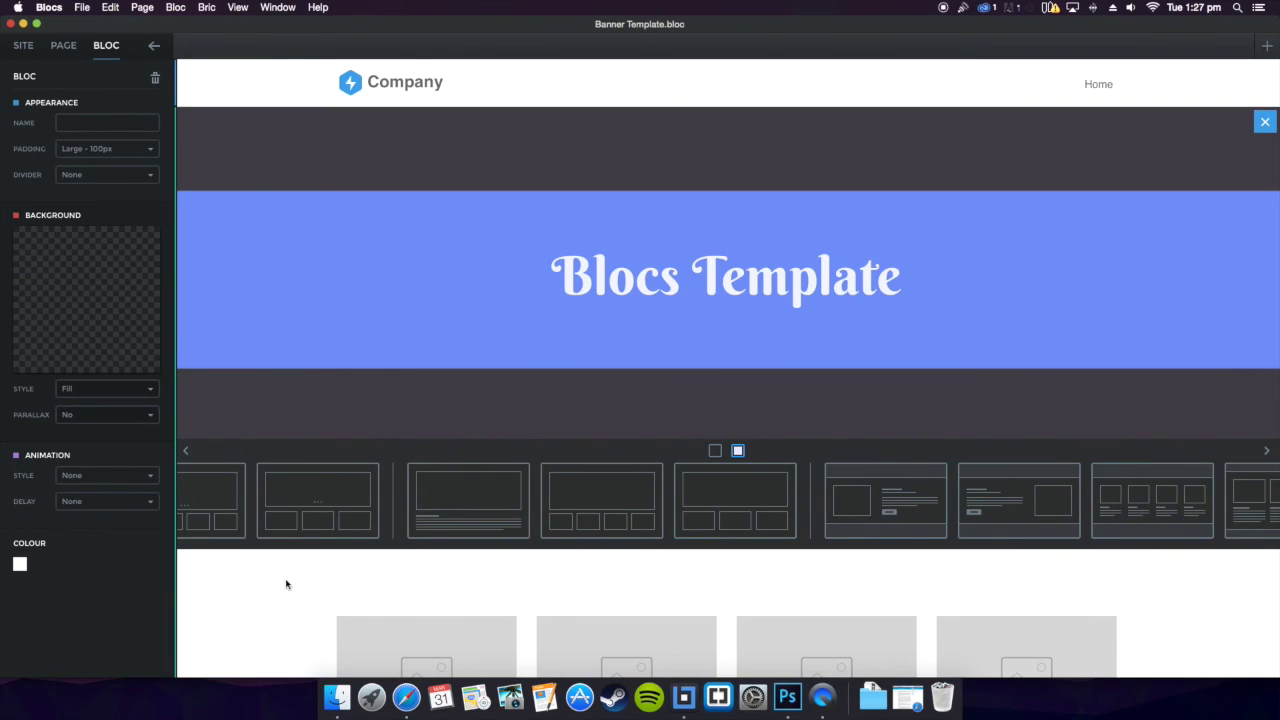
scroll(271, 391, "down", 3)
scroll(466, 360, "up", 3)
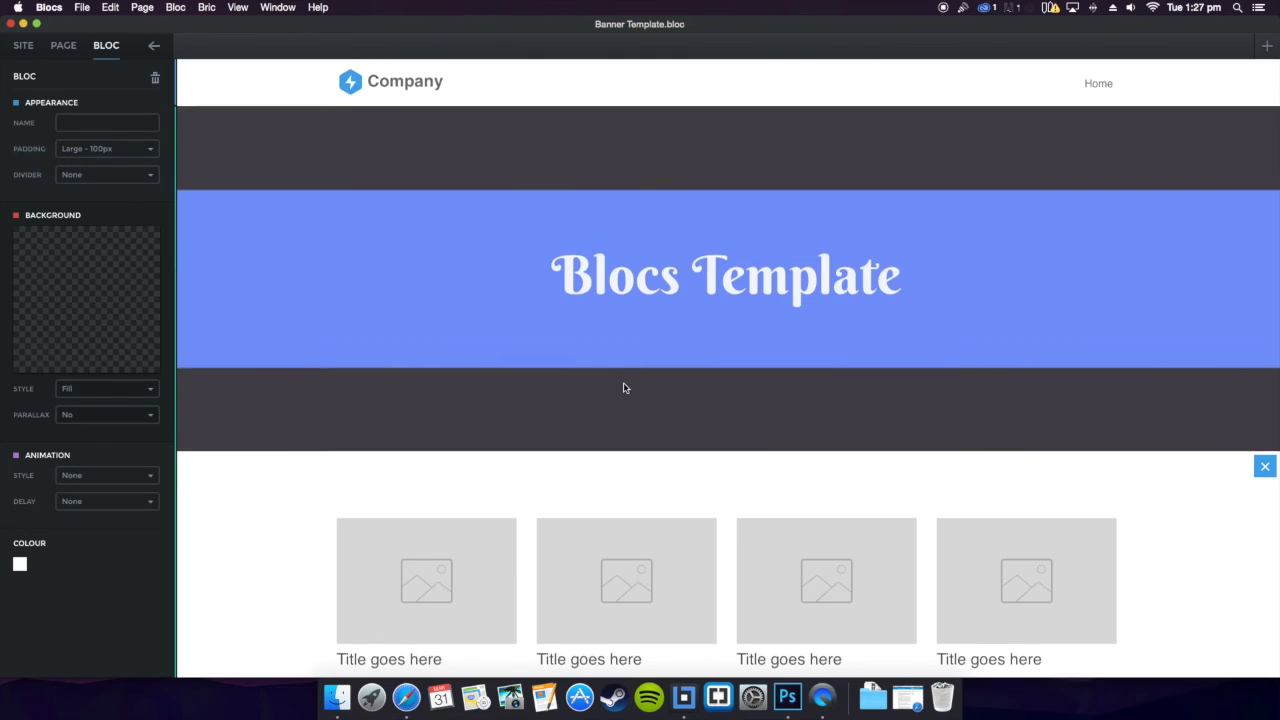
scroll(624, 388, "down", 1)
scroll(500, 340, "up", 1)
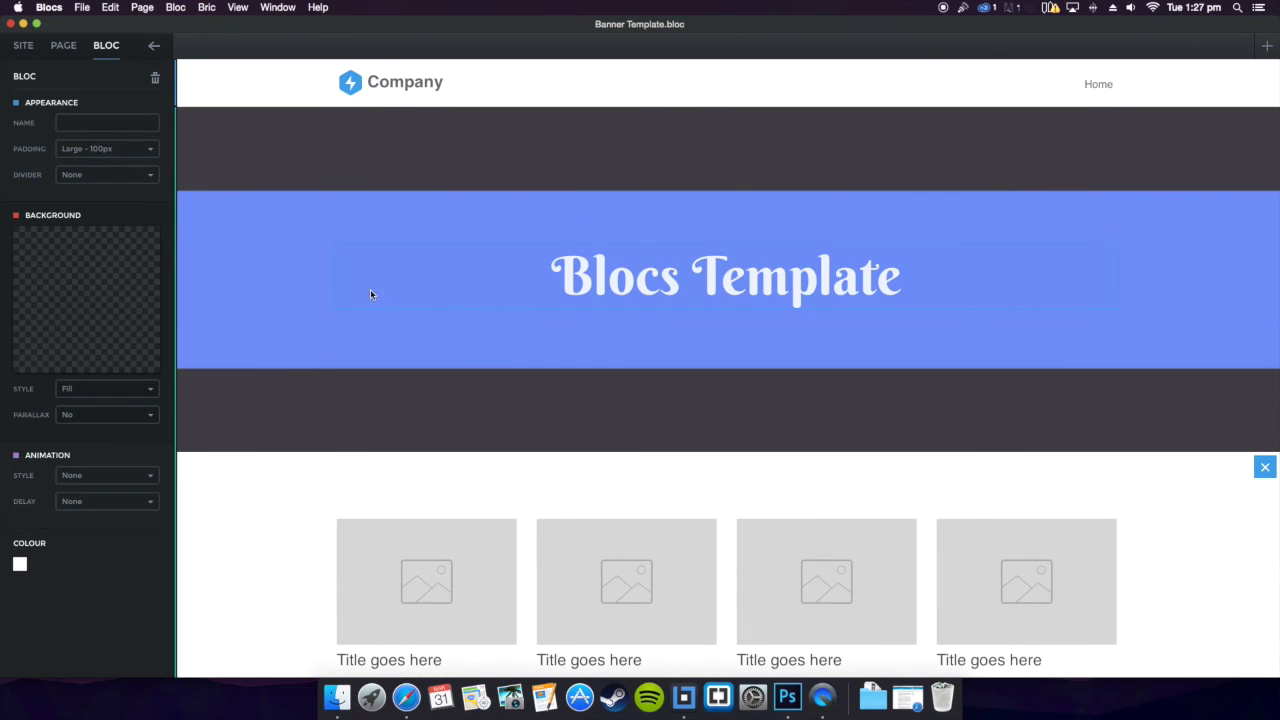
- Increase the Blocs Template heading size from 80px to 90px
left_click(722, 282)
left_click(90, 174)
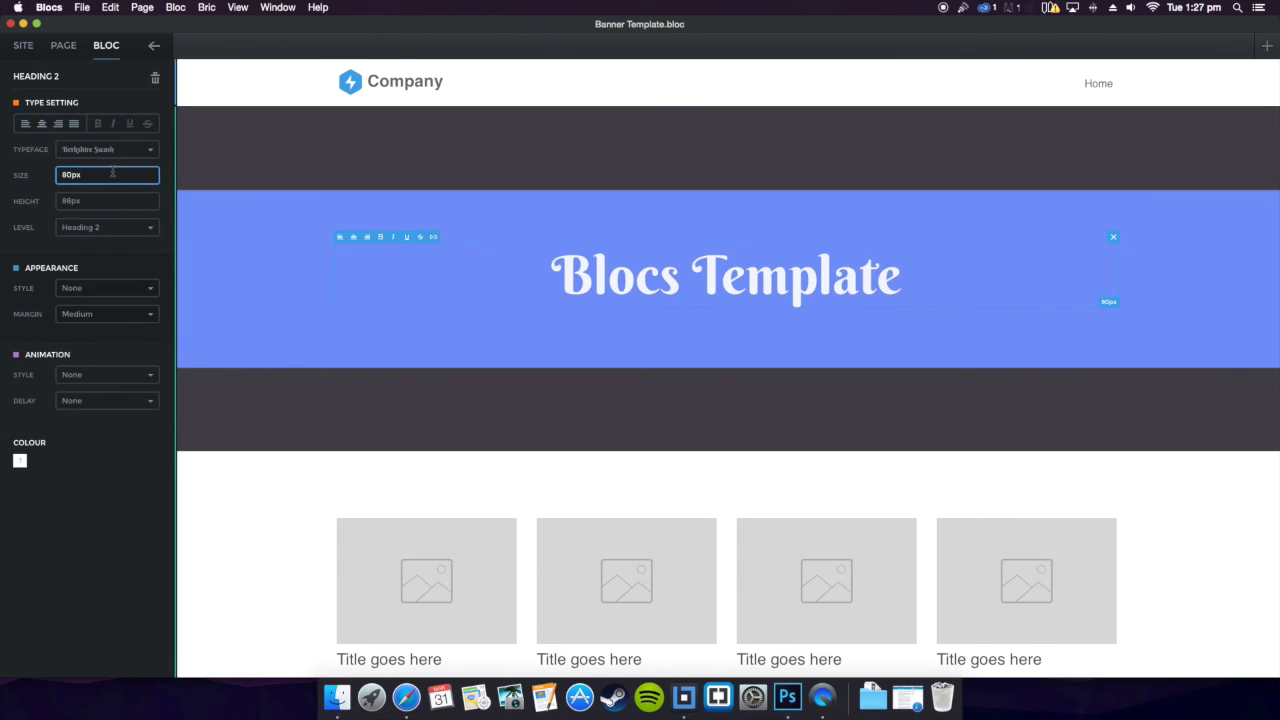
key("Left")
key("Left")
key("Left")
key("BackSpace")
key("Return")
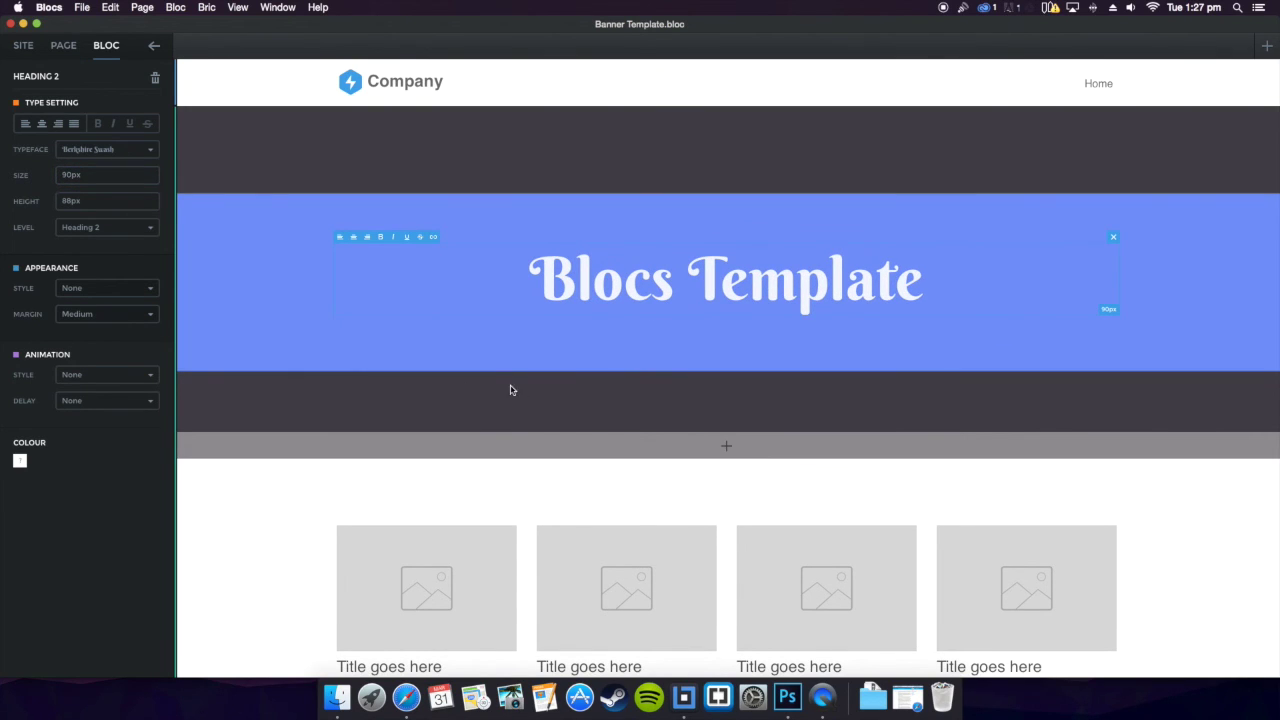
left_click(263, 309)
left_click(133, 337)
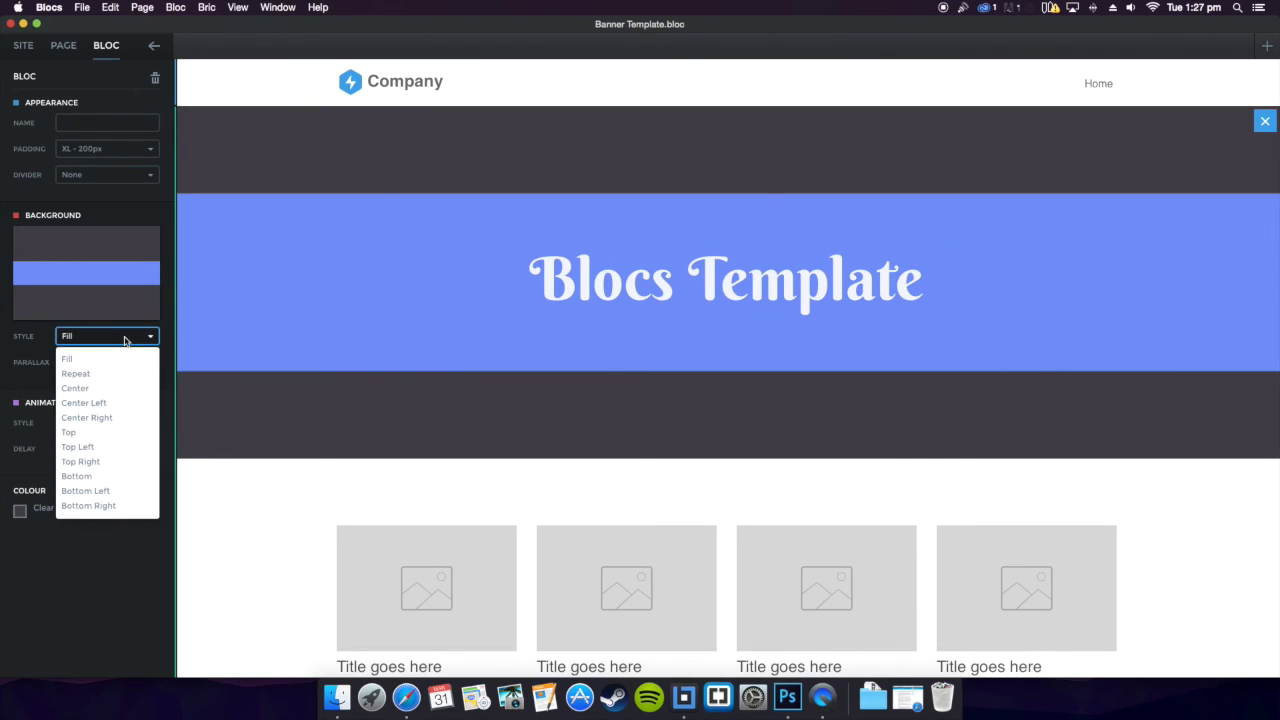
left_click(79, 356)
left_click(88, 338)
left_click(72, 372)
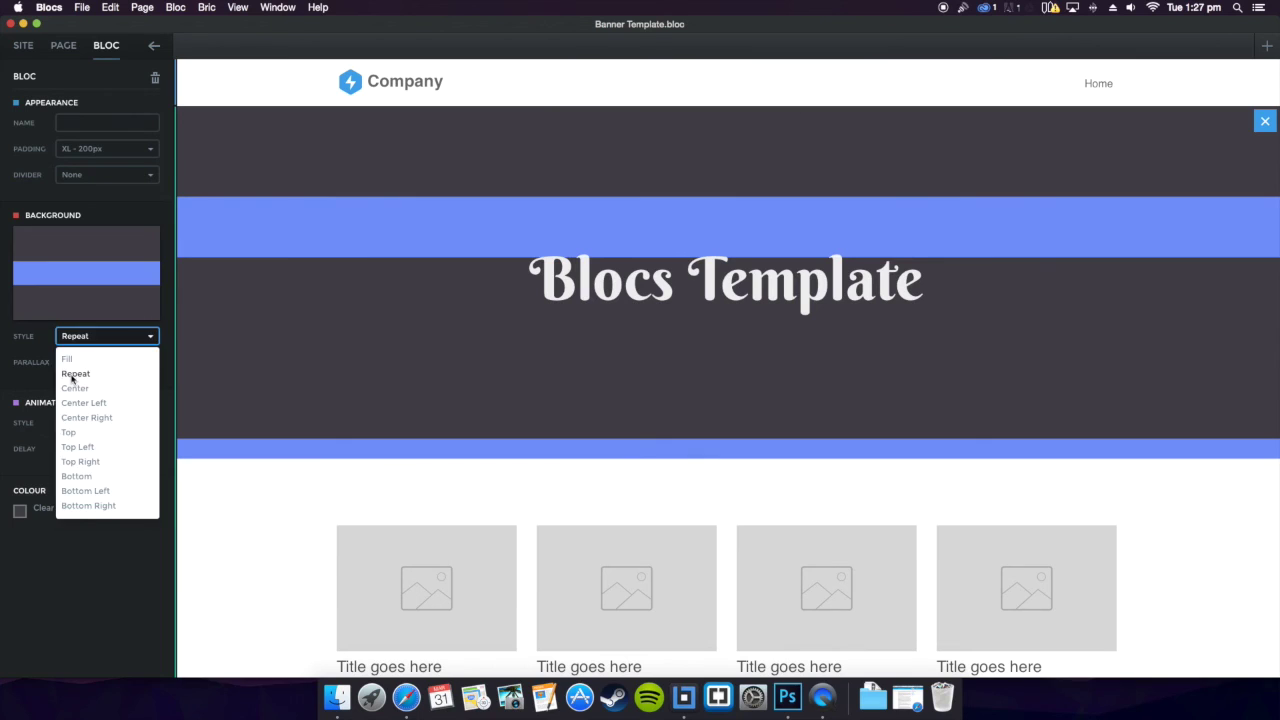
left_click(86, 338)
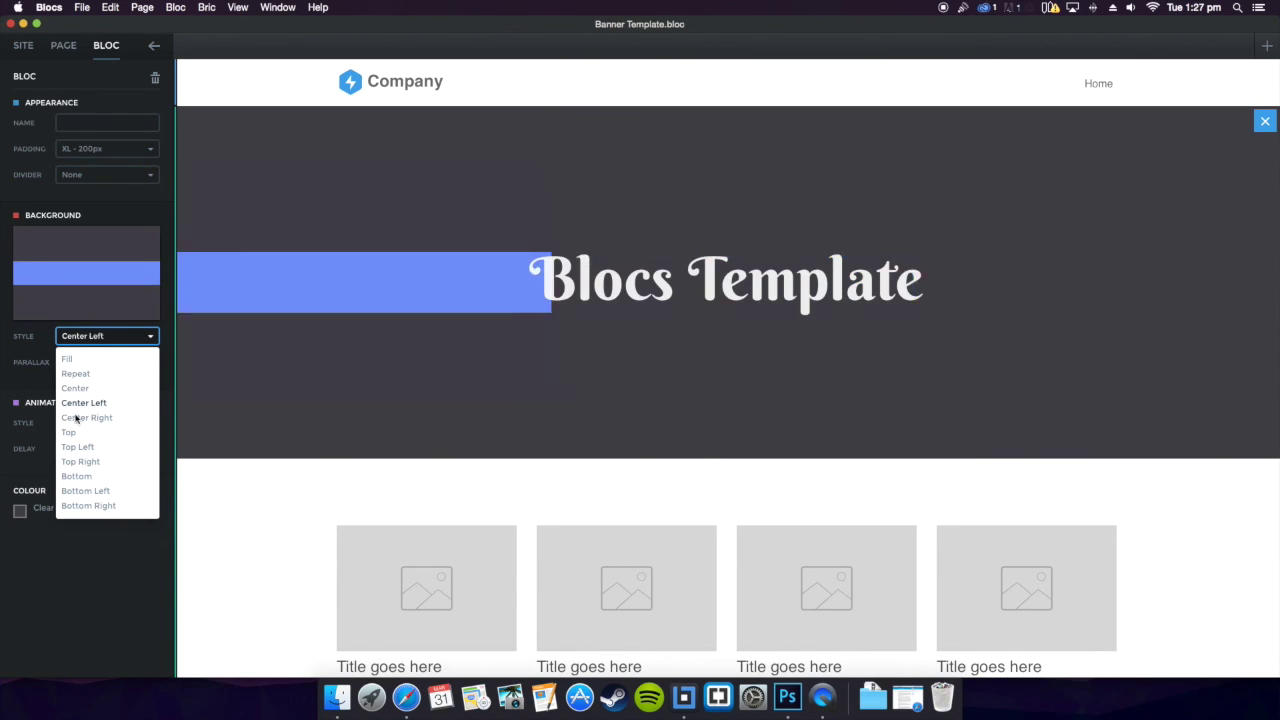
left_click(75, 362)
left_click(114, 364)
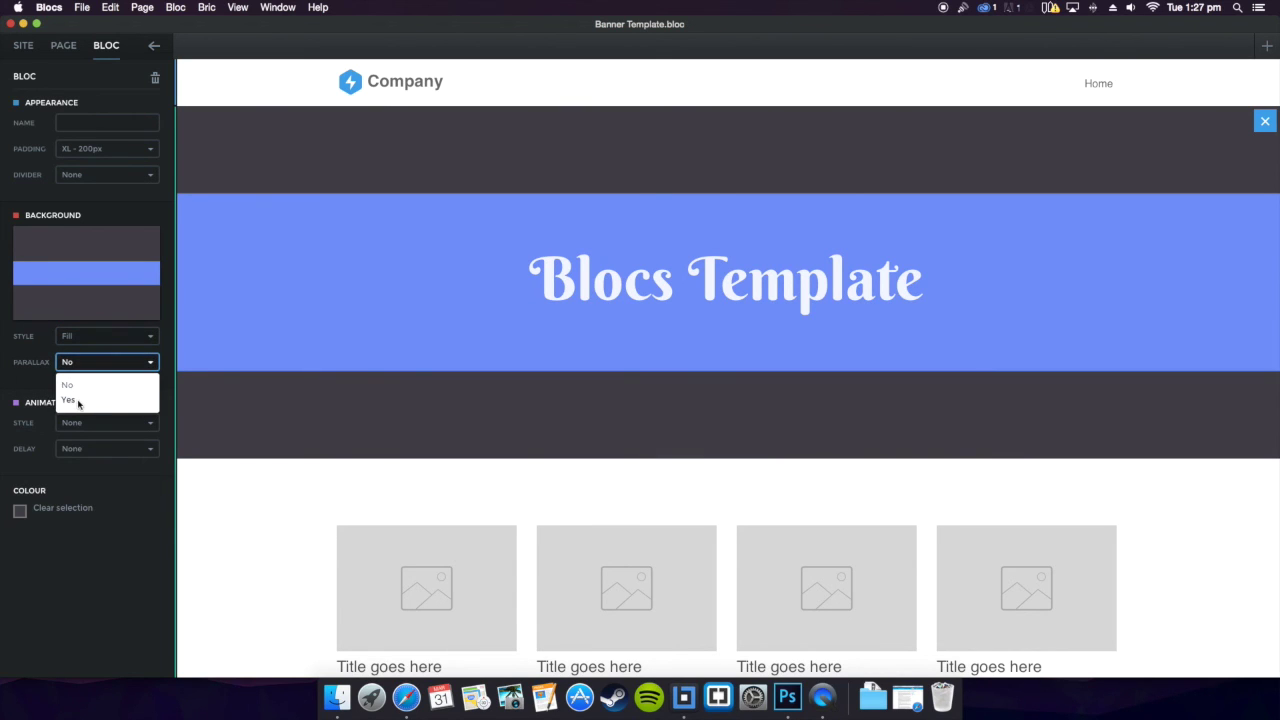
left_click(80, 400)
scroll(418, 344, "down", 3)
scroll(418, 344, "up", 3)
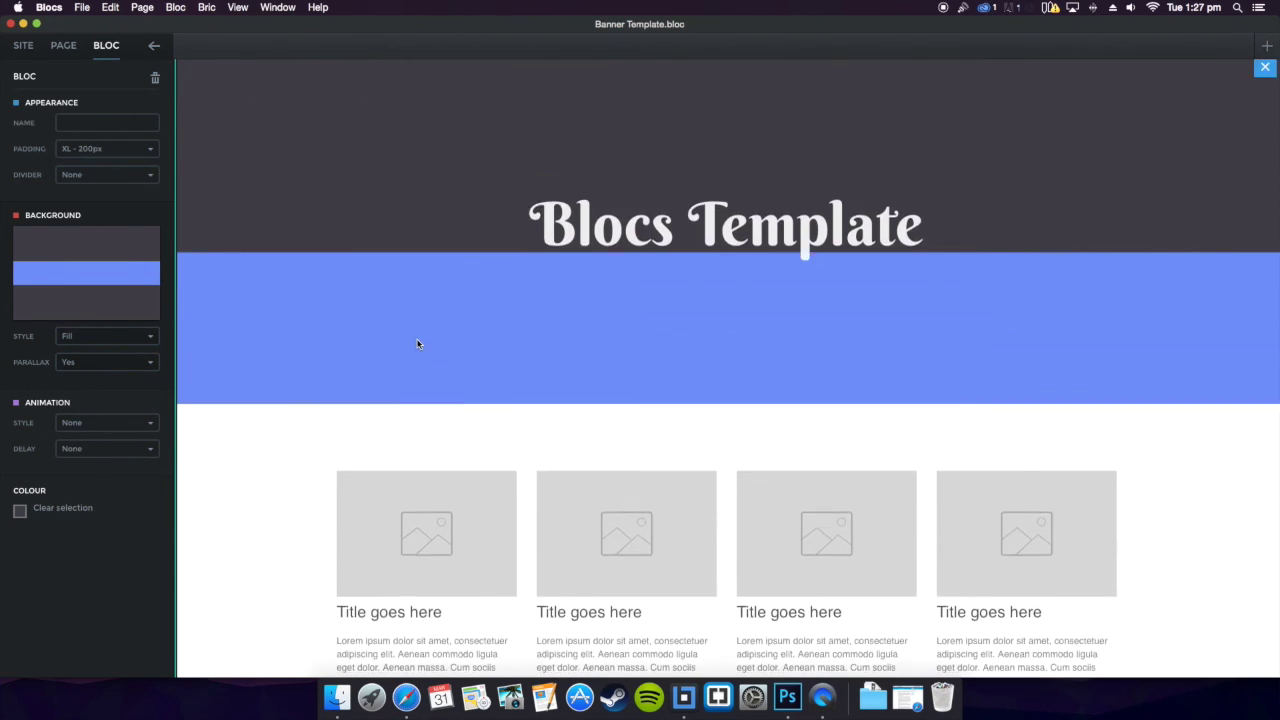
left_click(72, 362)
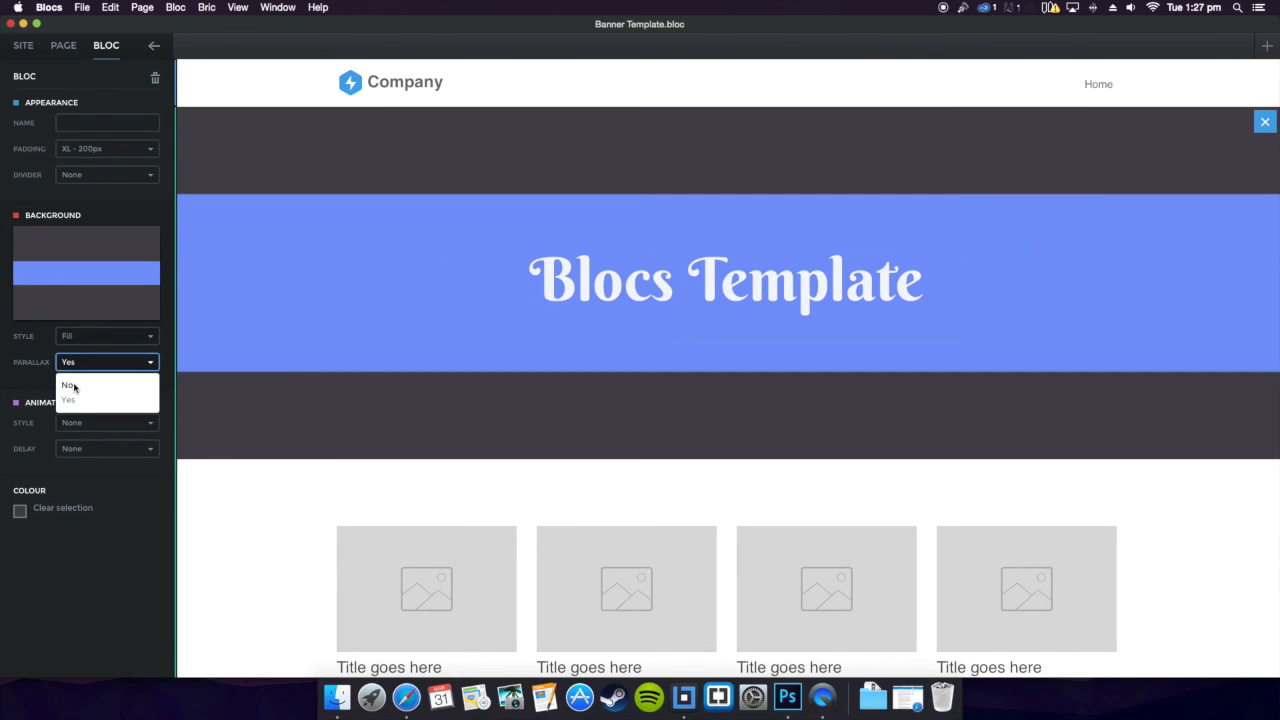
left_click(72, 386)
scroll(400, 323, "down", 3)
scroll(403, 325, "up", 3)
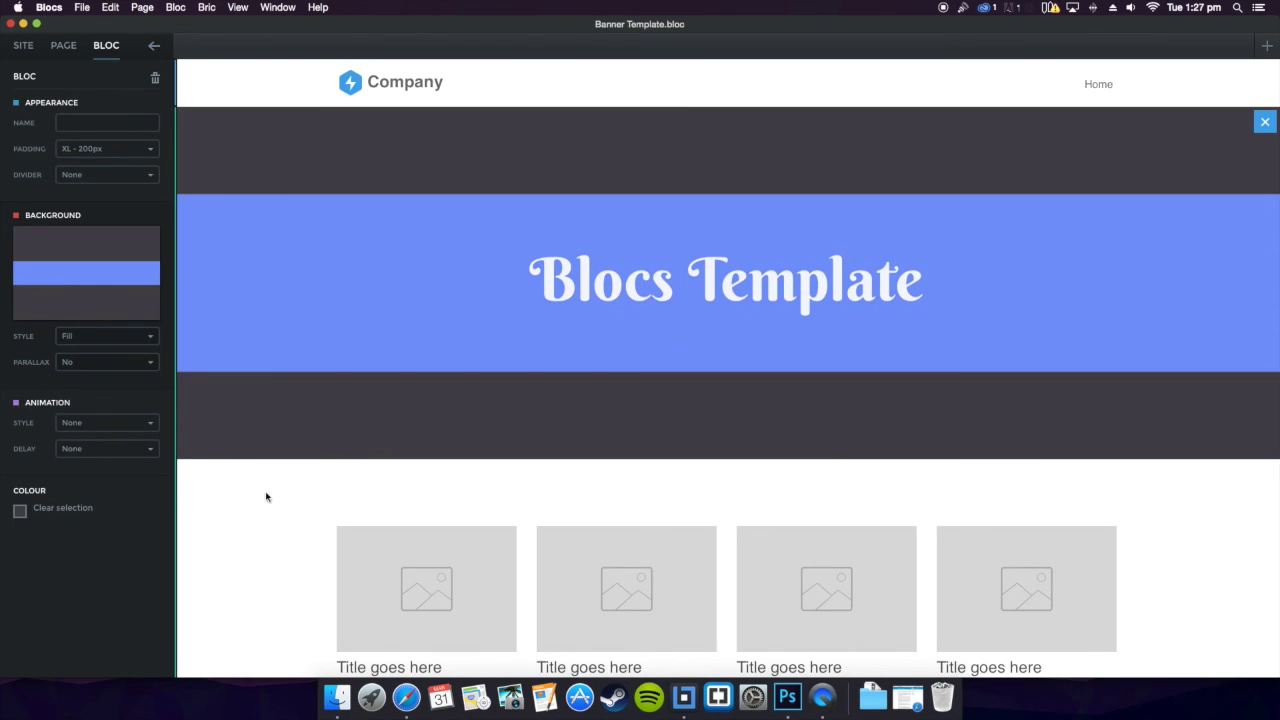
left_click(243, 522)
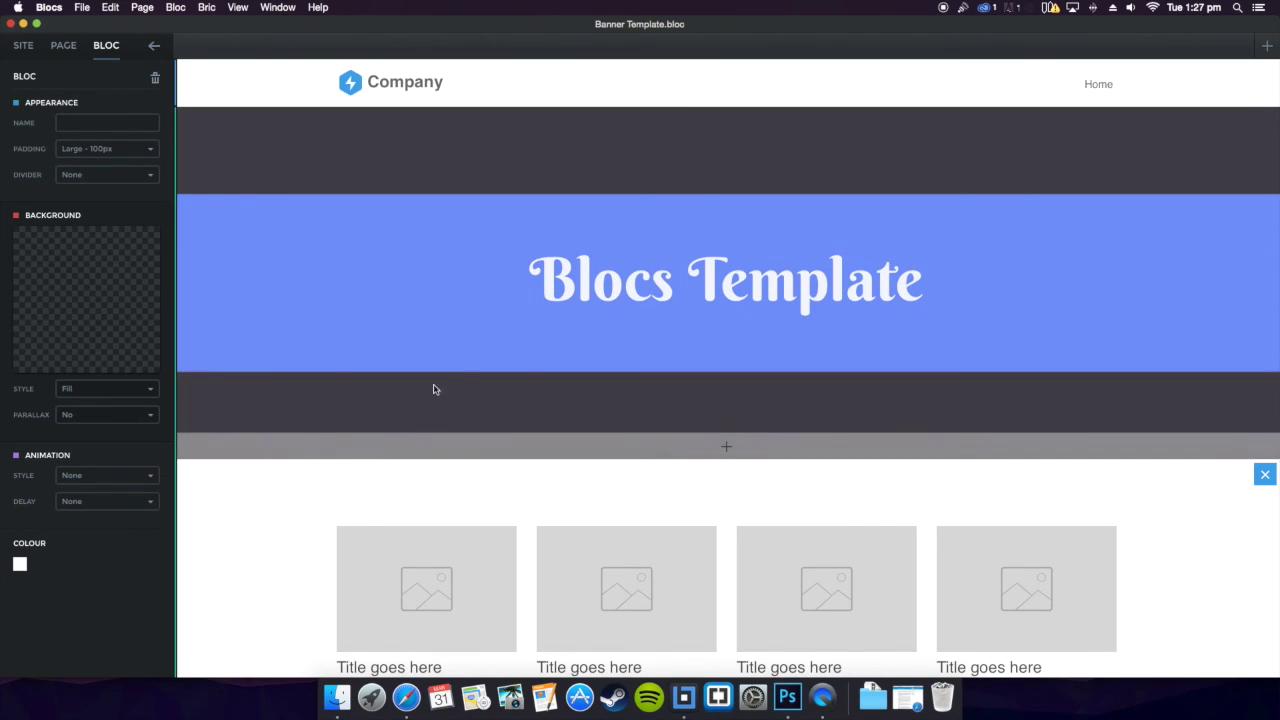
left_click(540, 285)
left_click(249, 331)
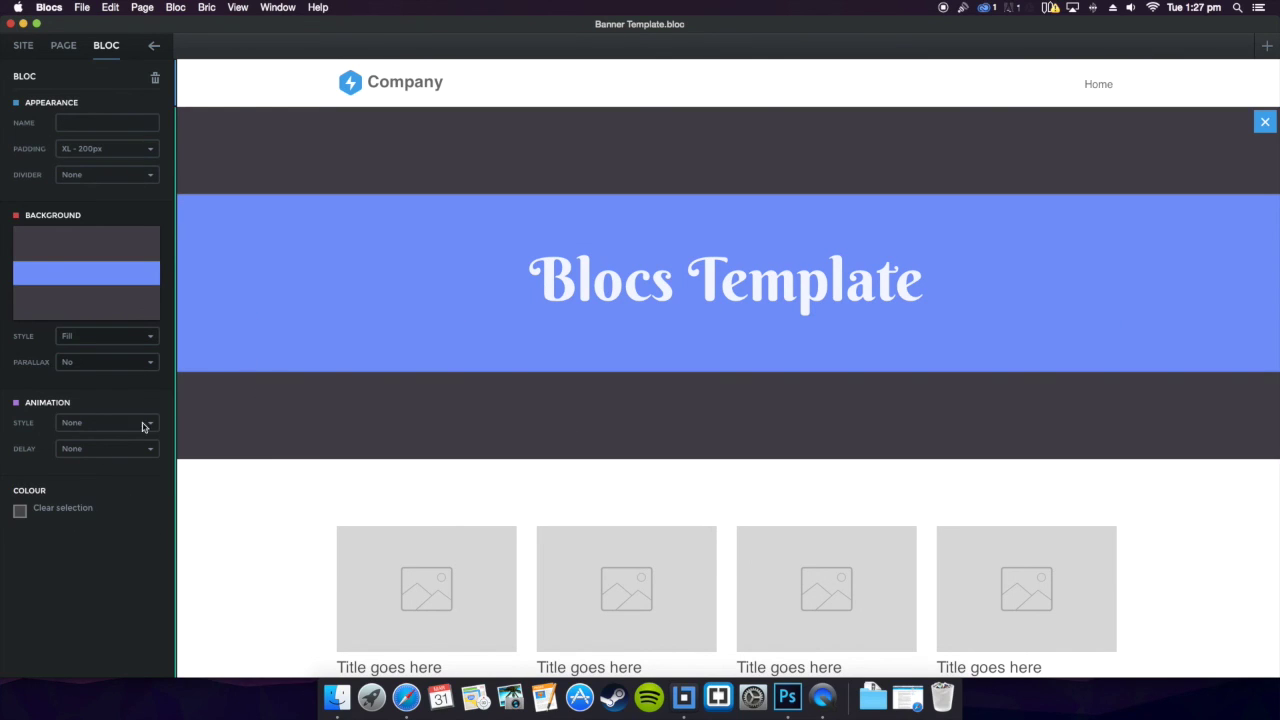
left_click(20, 511)
left_click(50, 297)
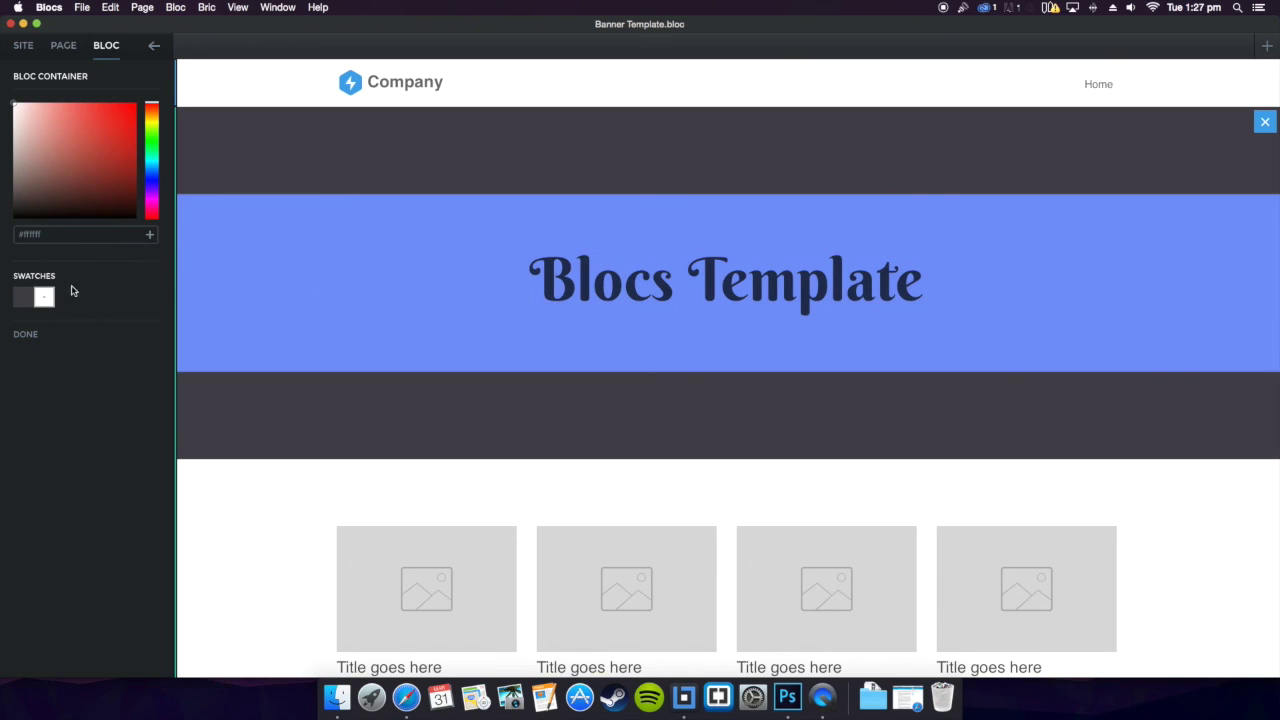
left_click(22, 297)
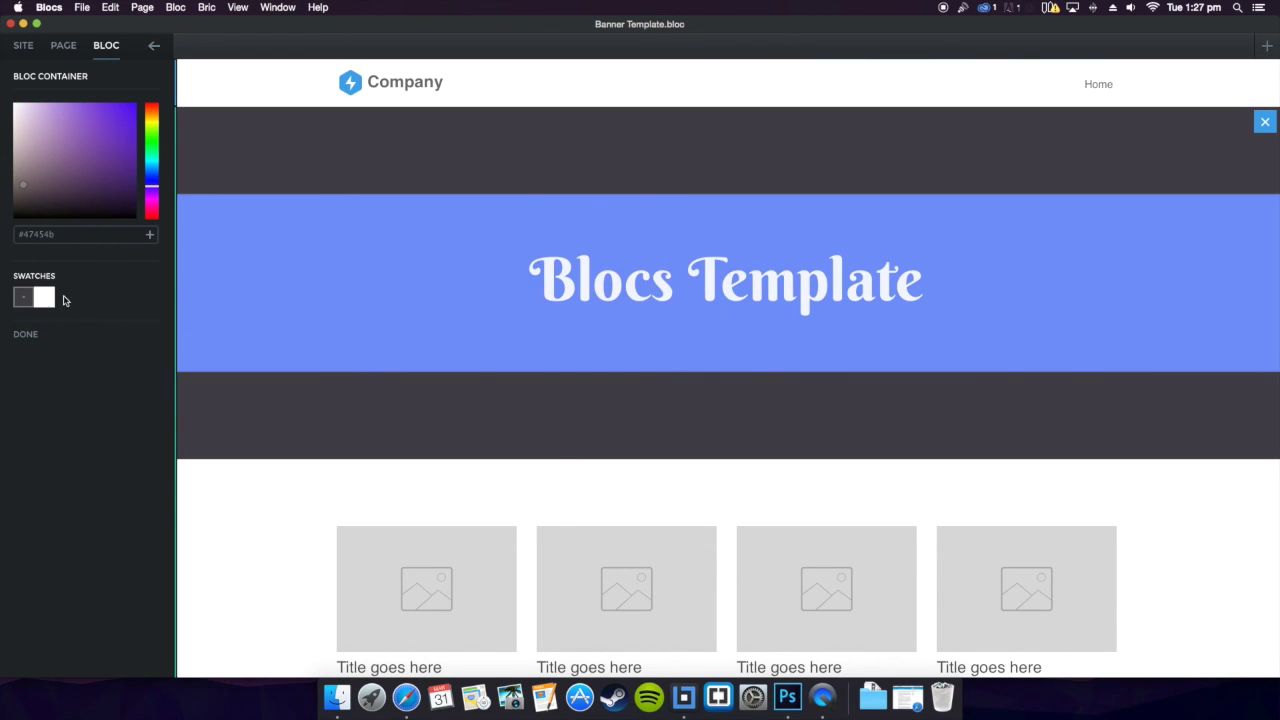
left_click(50, 302)
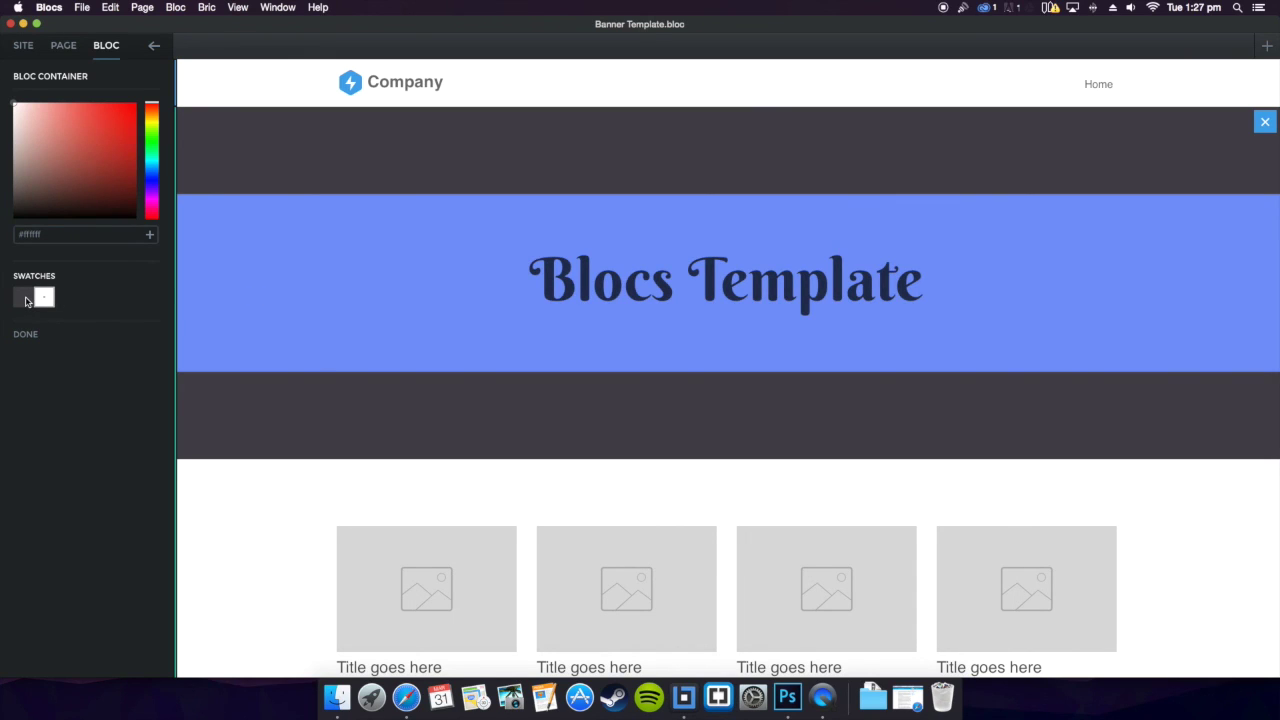
left_click(24, 298)
left_click(27, 334)
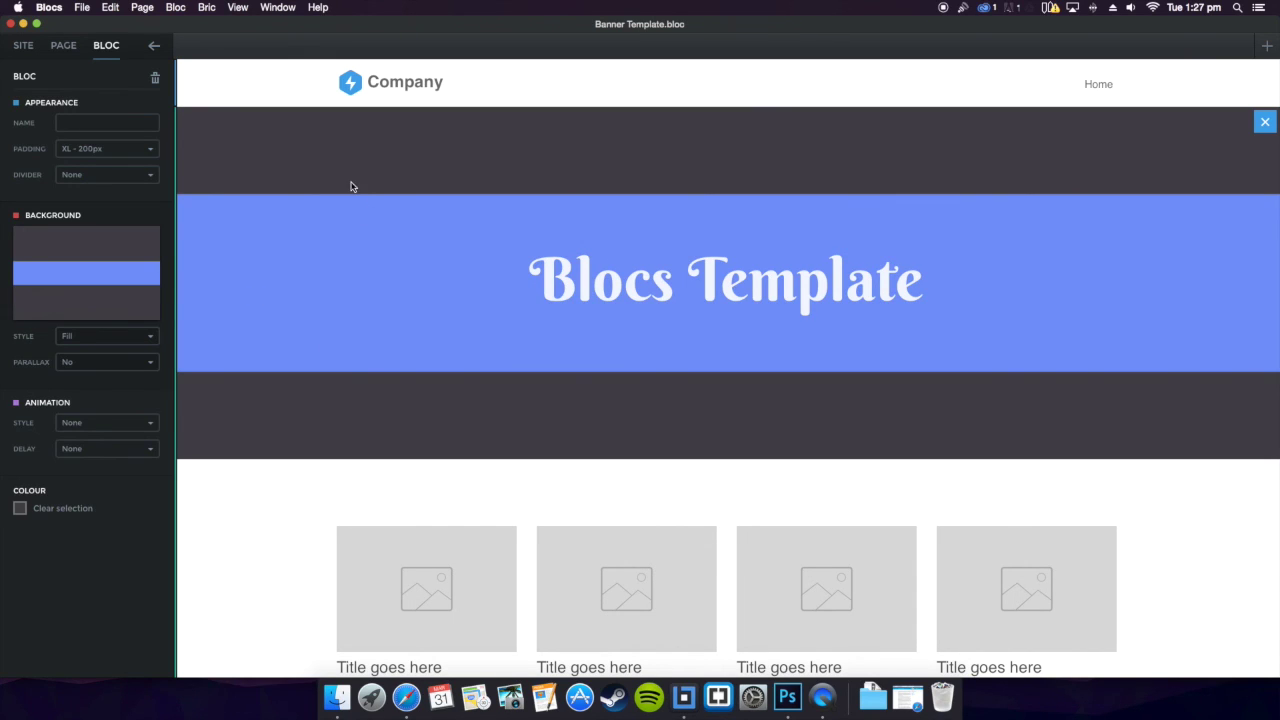